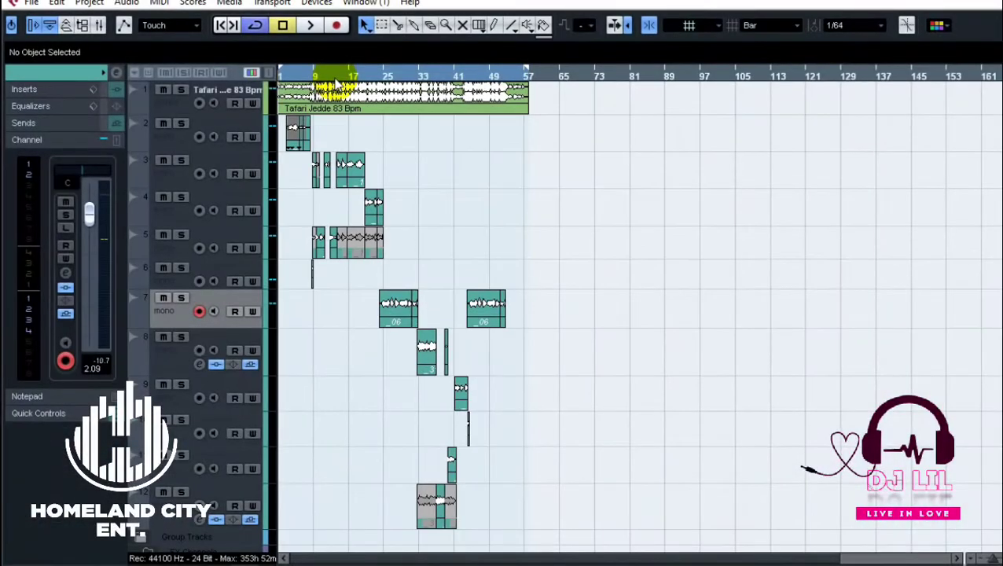
# Step: Return the project cursor to the start with Goto Previous Marker
pyautogui.click(219, 32)
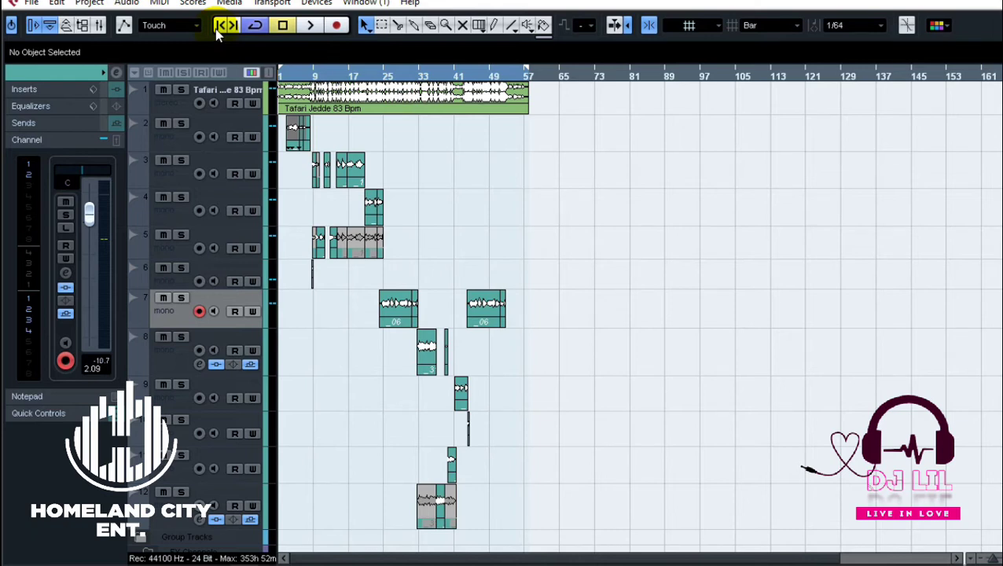
# Step: Play the arrangement, jump ahead to bars 21 and 25, then stop playback
pyautogui.click(315, 87)
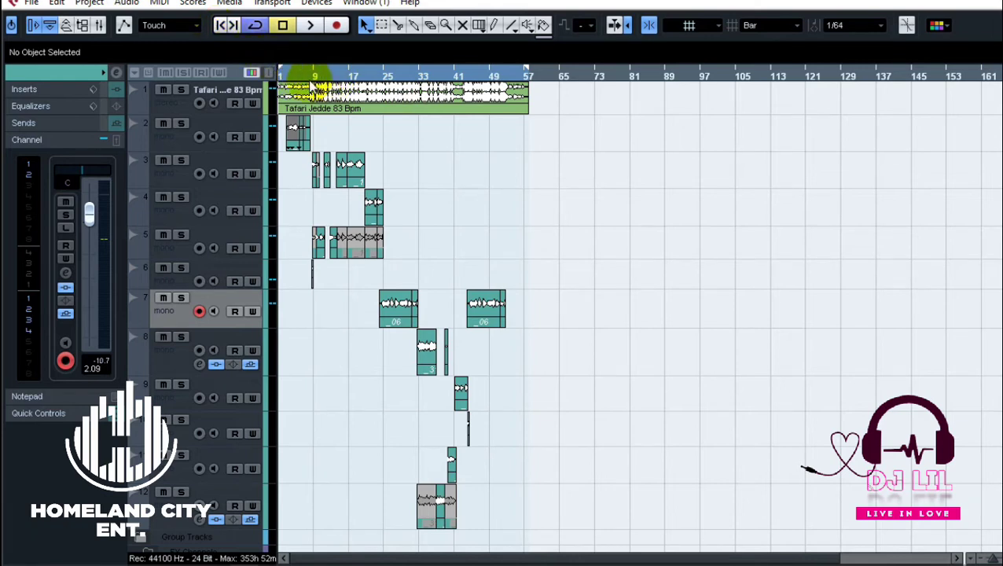
pyautogui.press('space')
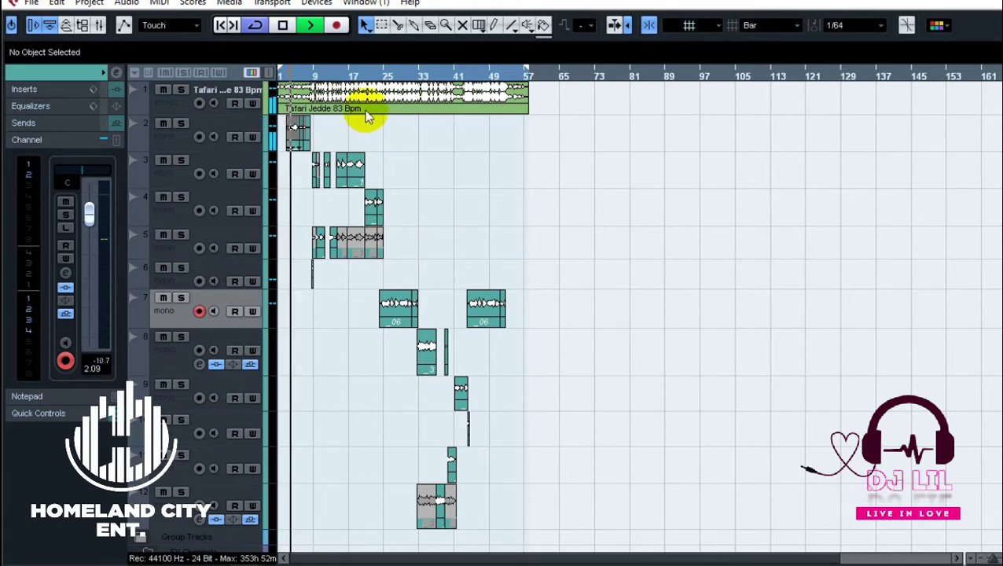
pyautogui.click(371, 77)
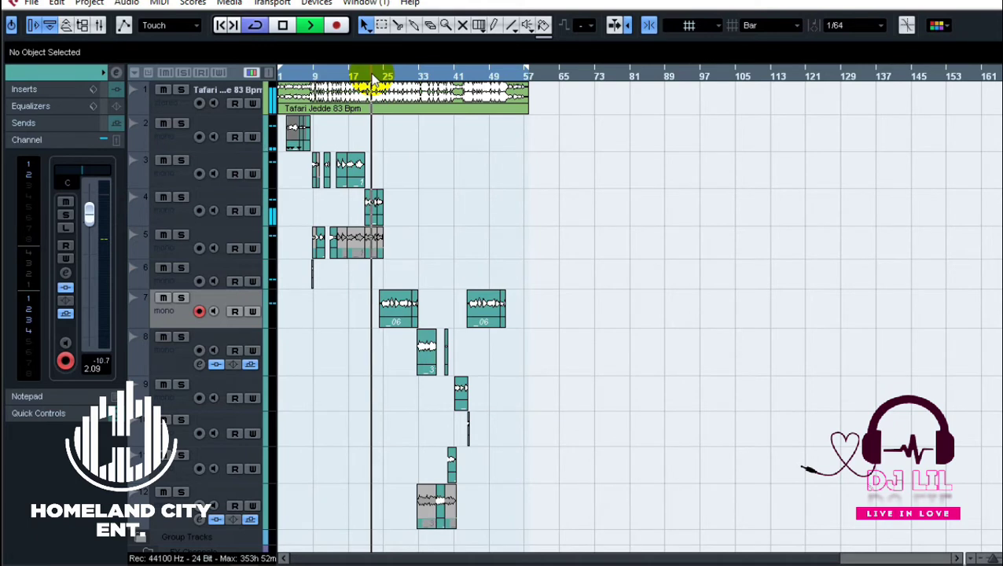
pyautogui.click(384, 73)
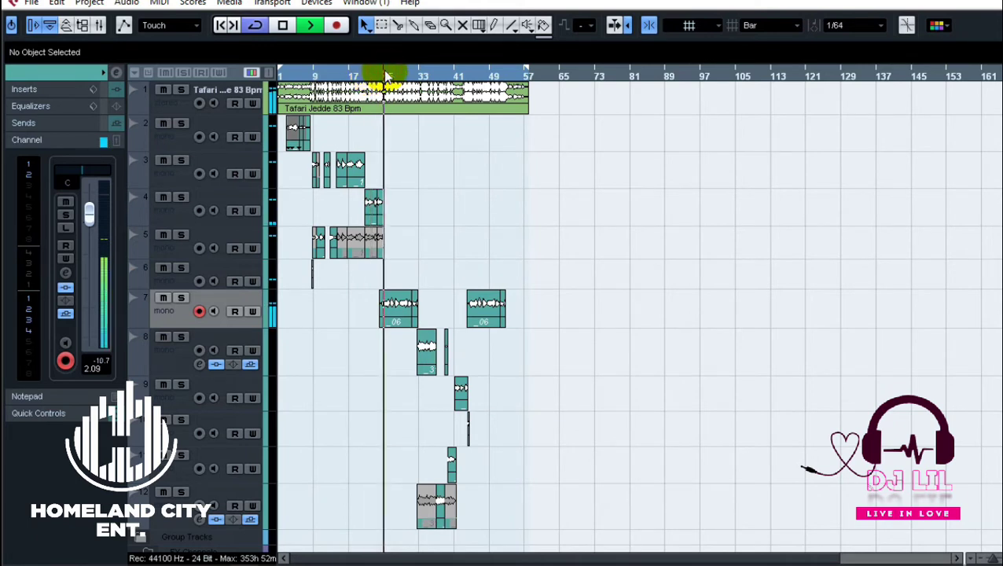
pyautogui.press('space')
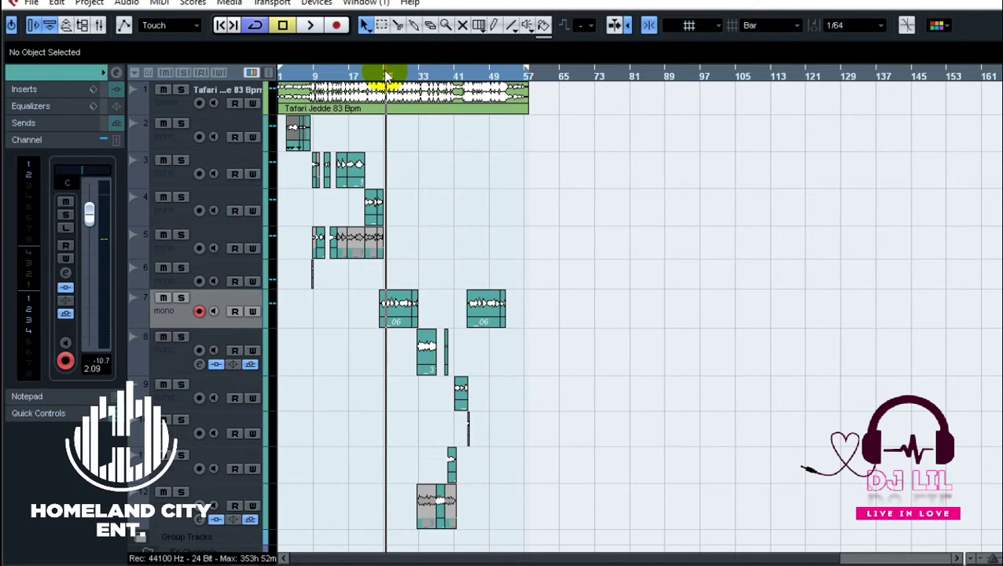
# Step: Return the project cursor to the start with the Home key
pyautogui.press('Home')
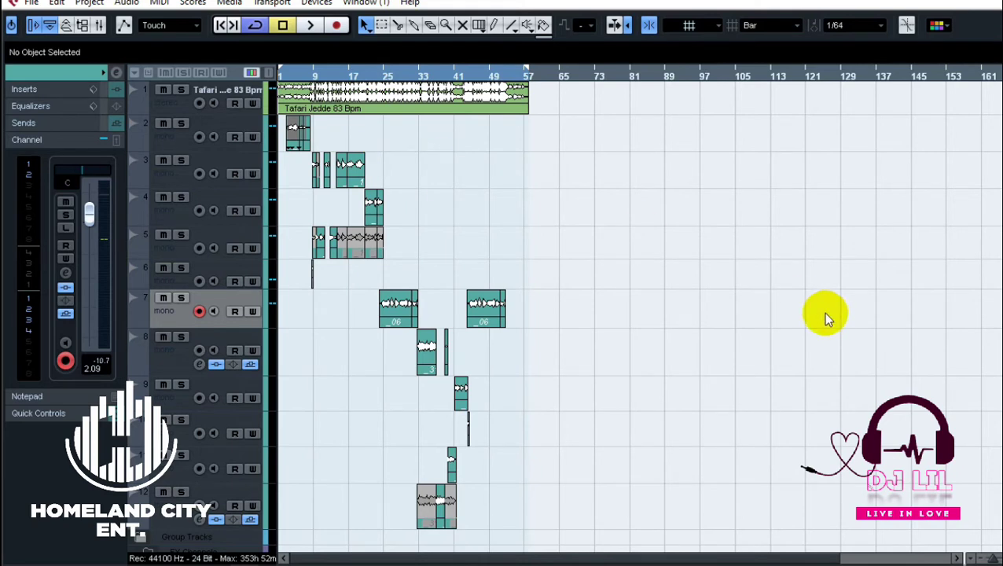
# Step: Expand the Group Tracks folder to show Bus, then play briefly from bar 5 and stop
pyautogui.scroll(-4, 996, 228)
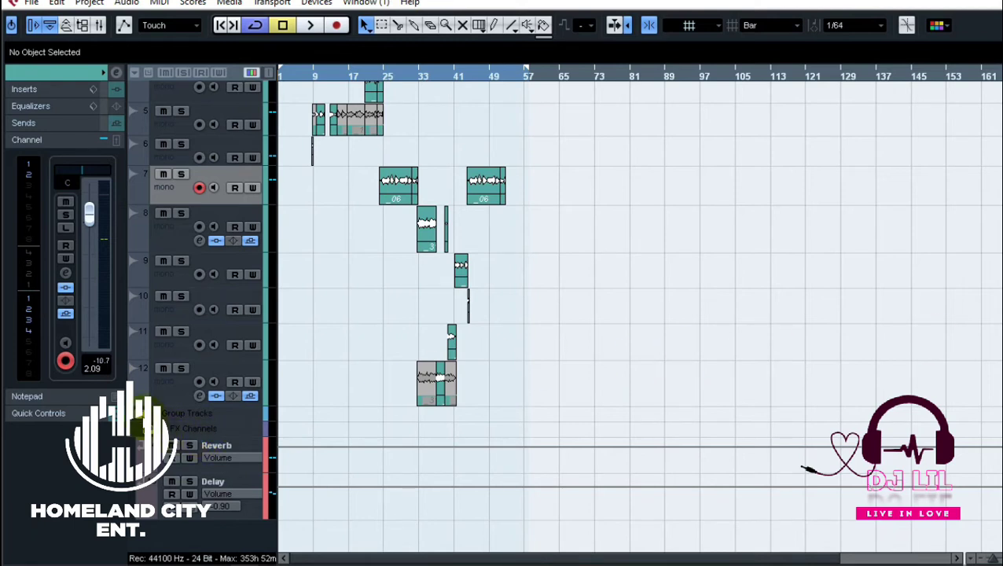
pyautogui.click(140, 416)
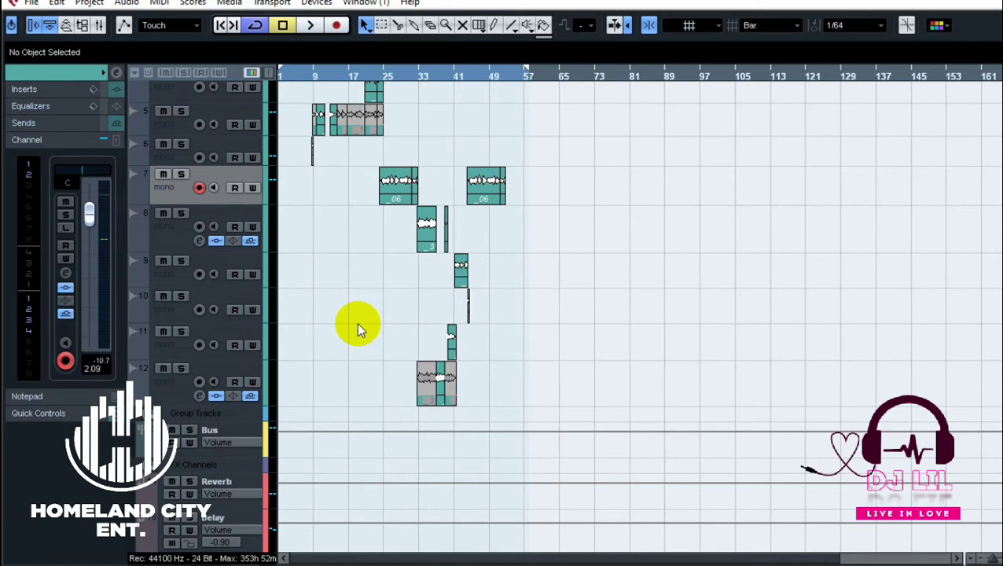
pyautogui.click(316, 74)
pyautogui.press('space')
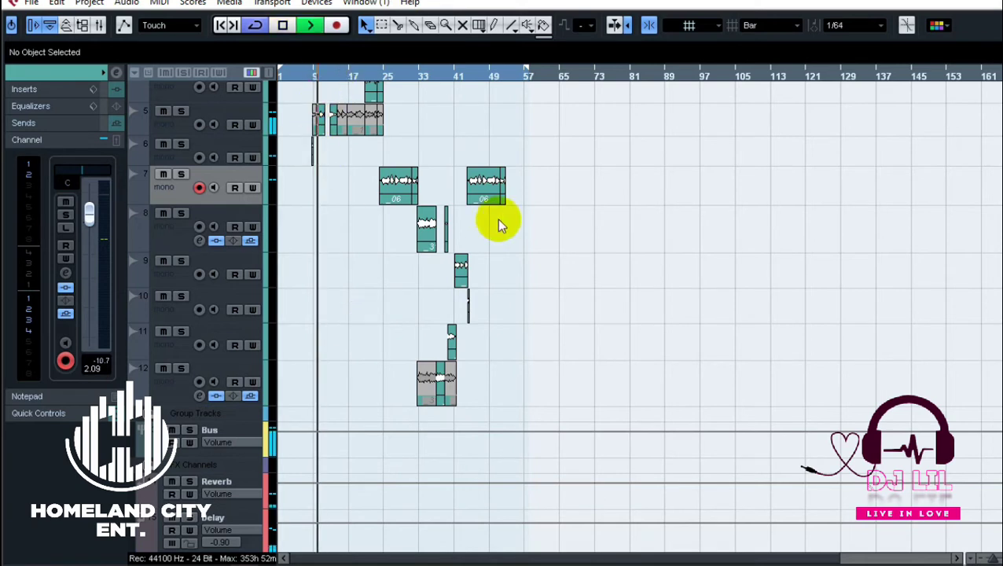
pyautogui.scroll(-1, 994, 247)
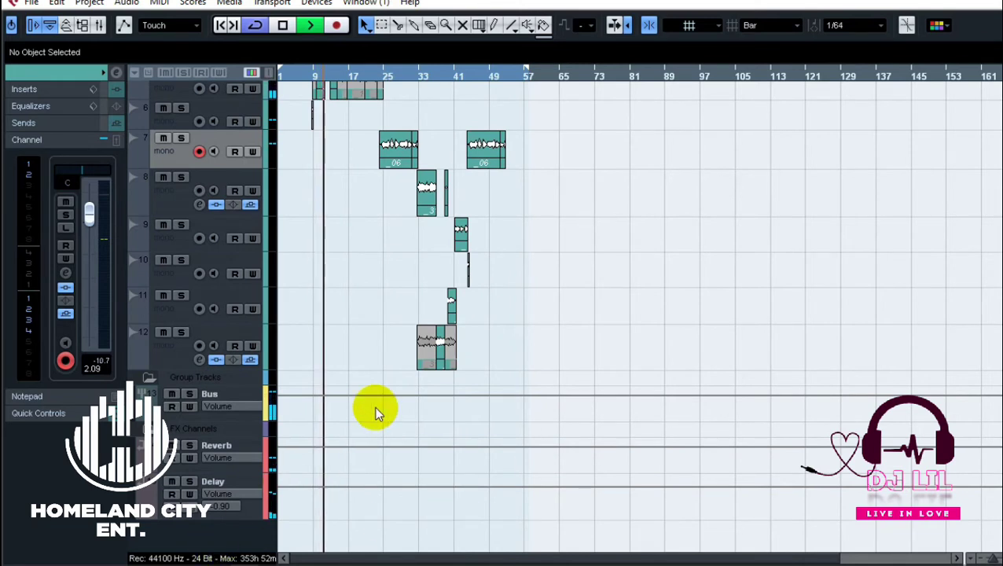
pyautogui.press('space')
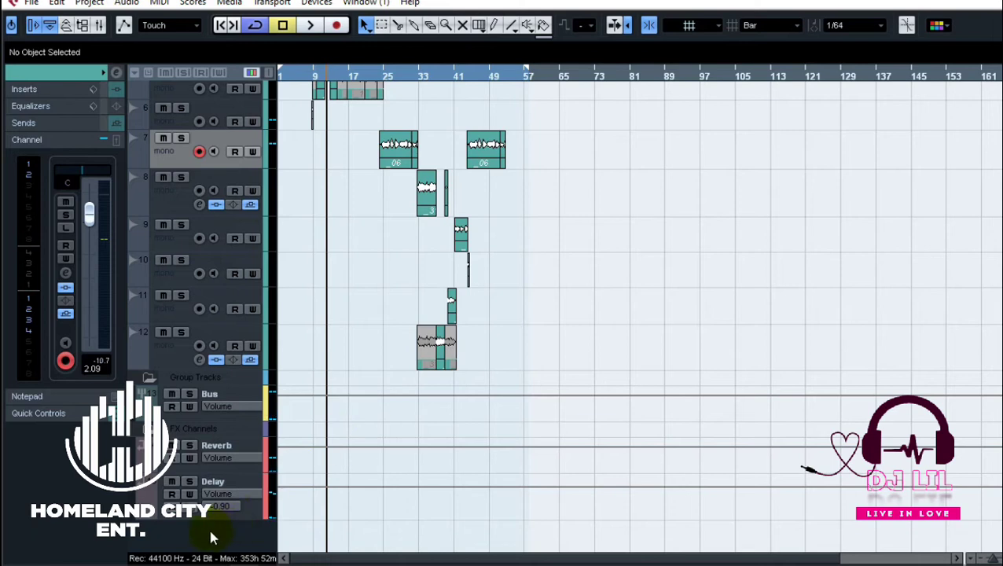
# Step: Add one stereo group channel track, Group 2
pyautogui.rightClick(188, 536)
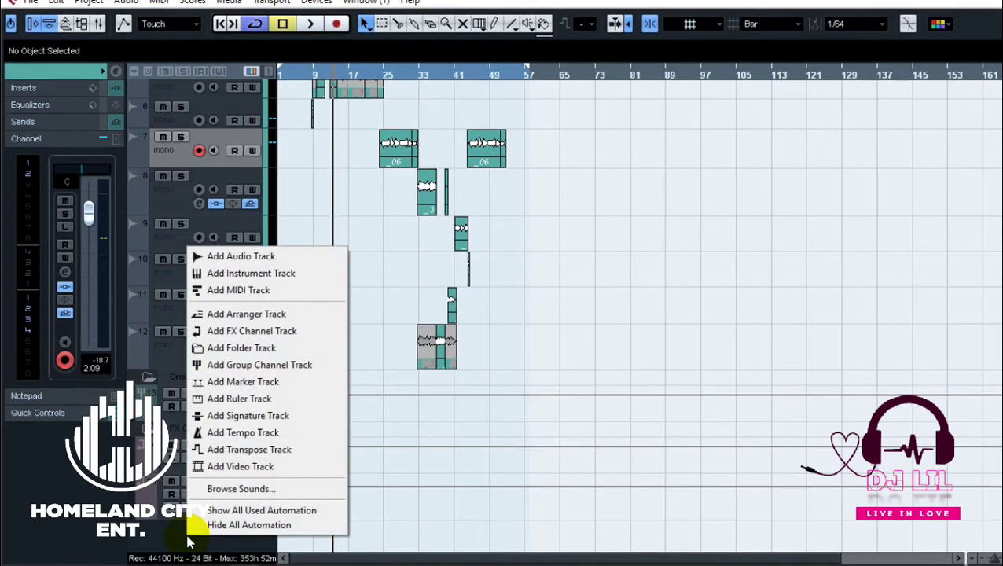
pyautogui.click(274, 368)
pyautogui.click(716, 192)
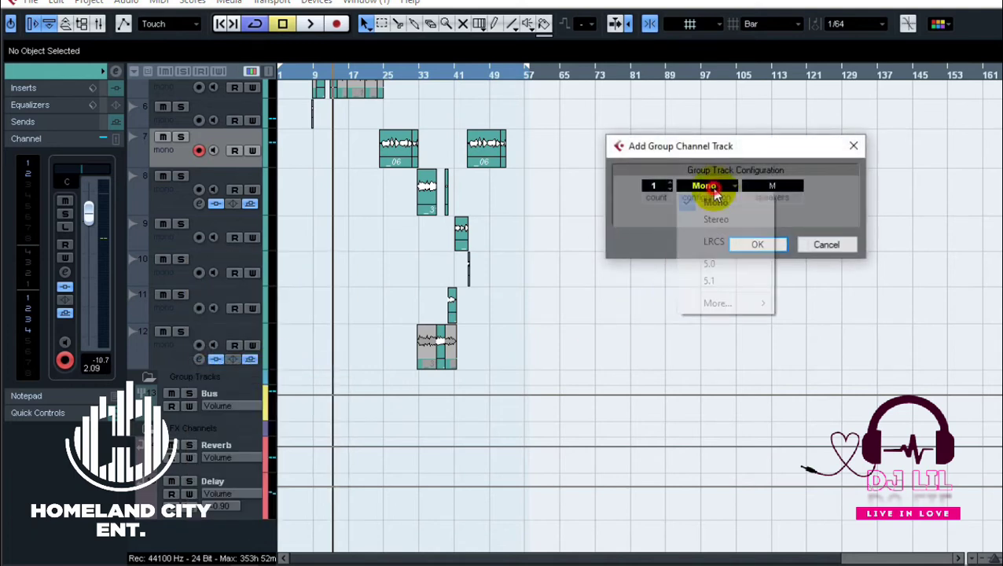
pyautogui.click(713, 219)
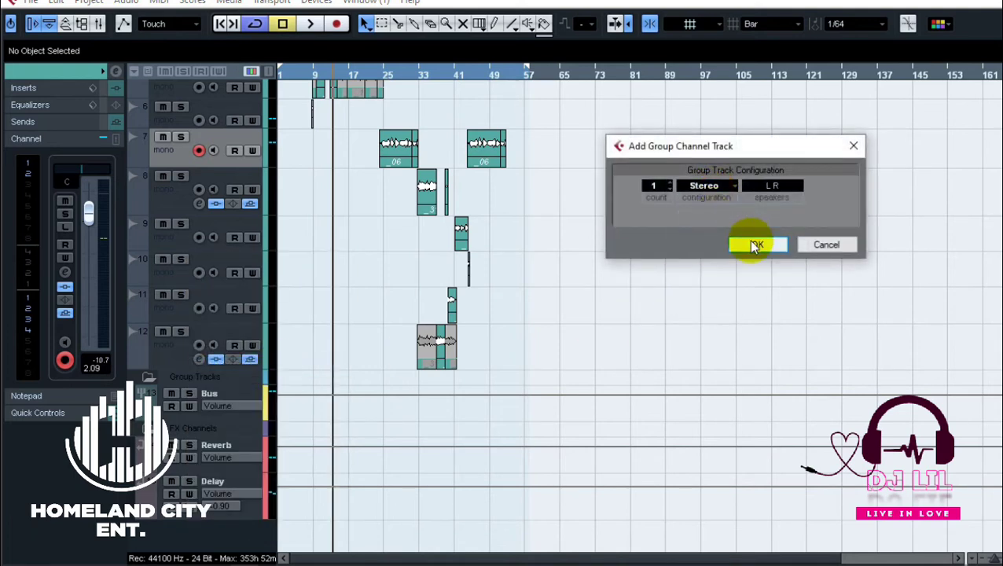
pyautogui.click(755, 245)
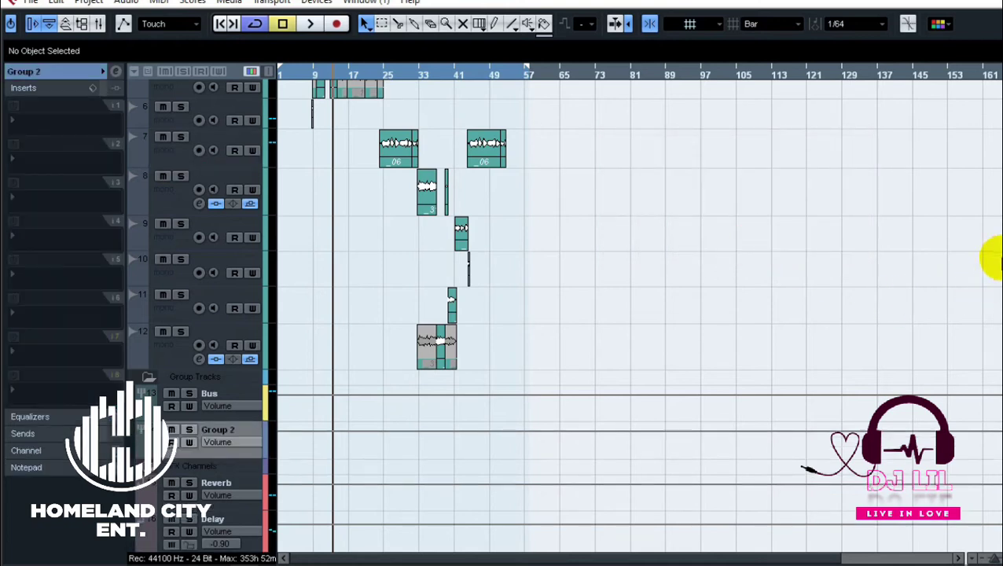
# Step: Add three more stereo group channel tracks, Groups 3 to 5
pyautogui.scroll(-1, 597, 315)
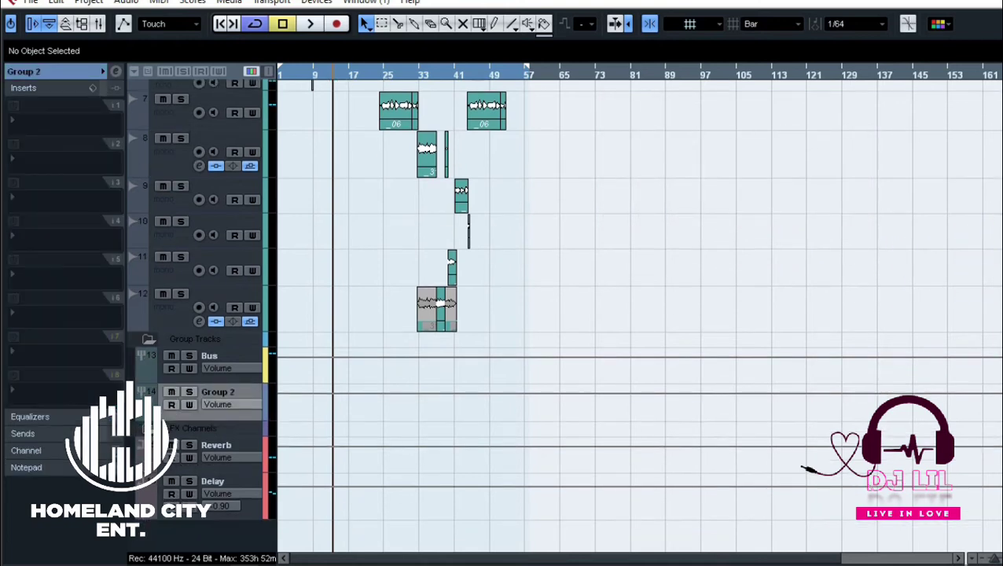
pyautogui.rightClick(227, 395)
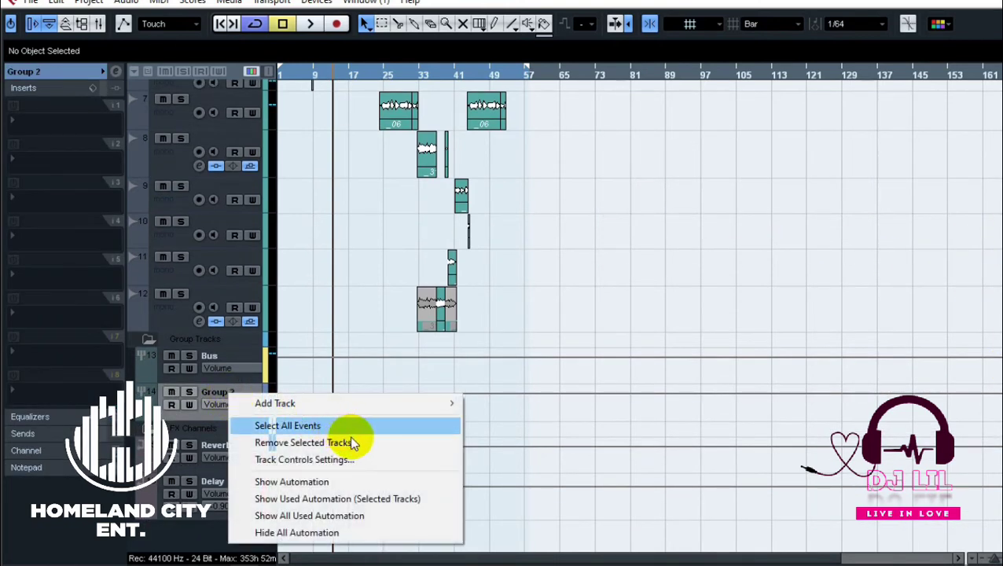
pyautogui.moveTo(359, 404)
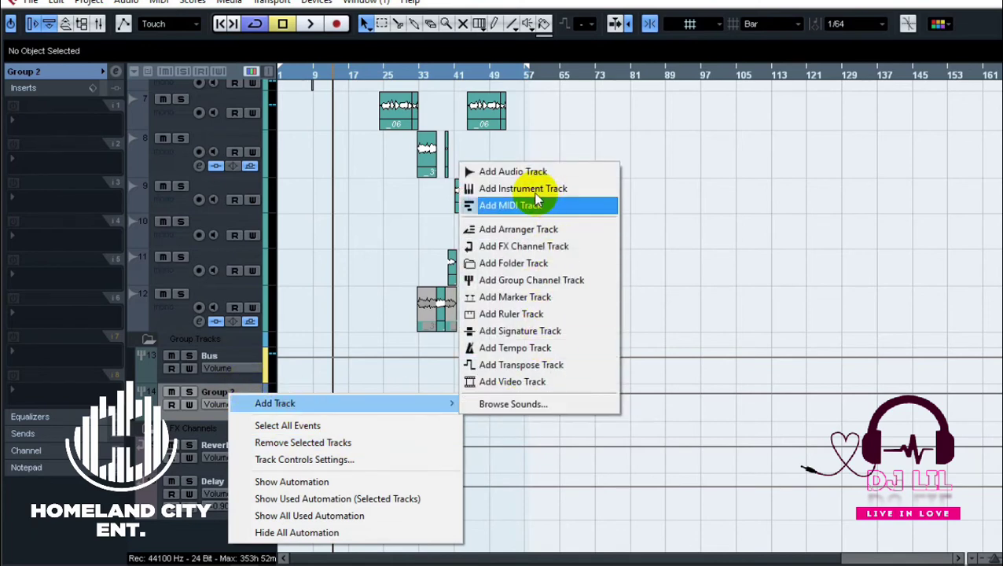
pyautogui.click(550, 280)
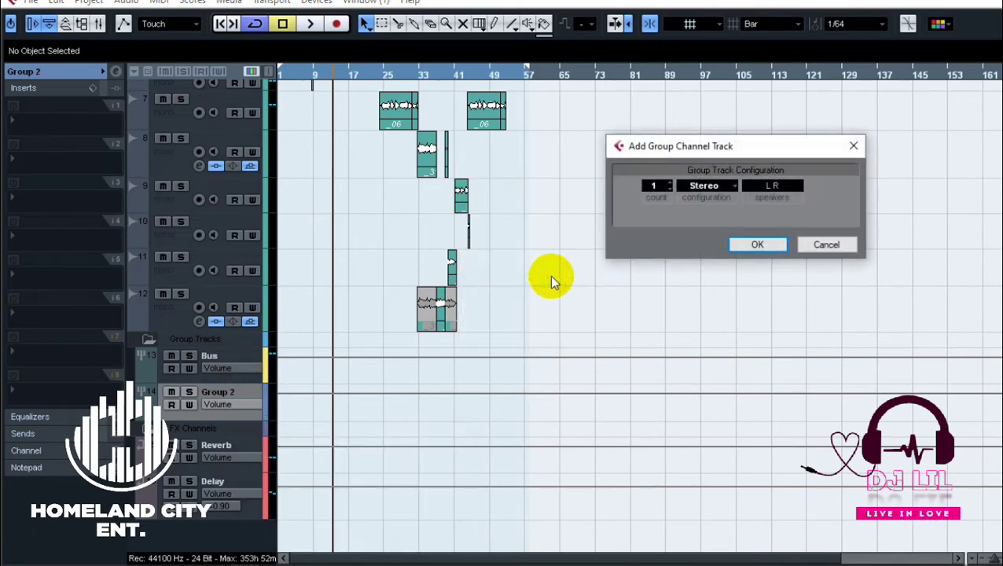
pyautogui.click(664, 187)
pyautogui.click(746, 245)
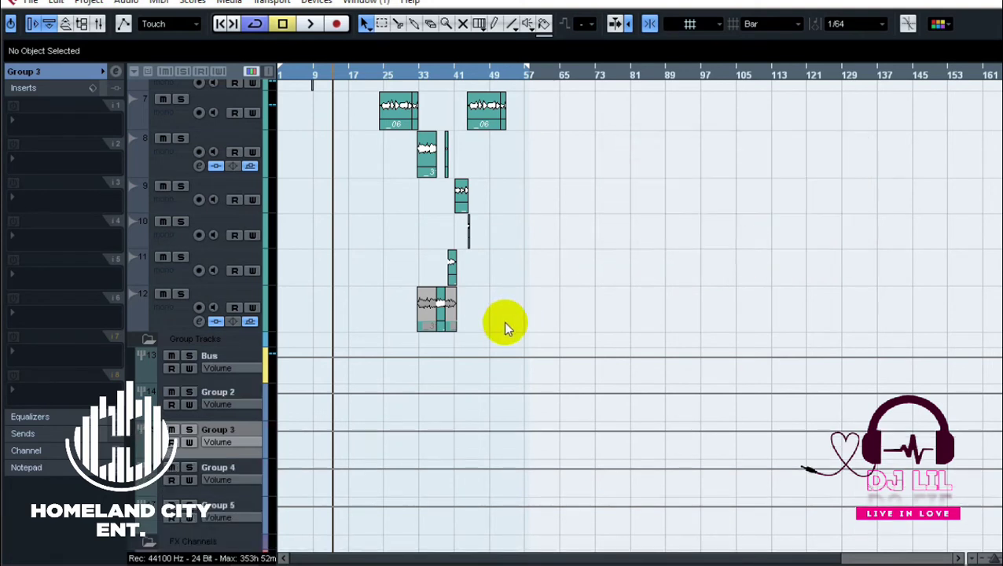
pyautogui.doubleClick(249, 395)
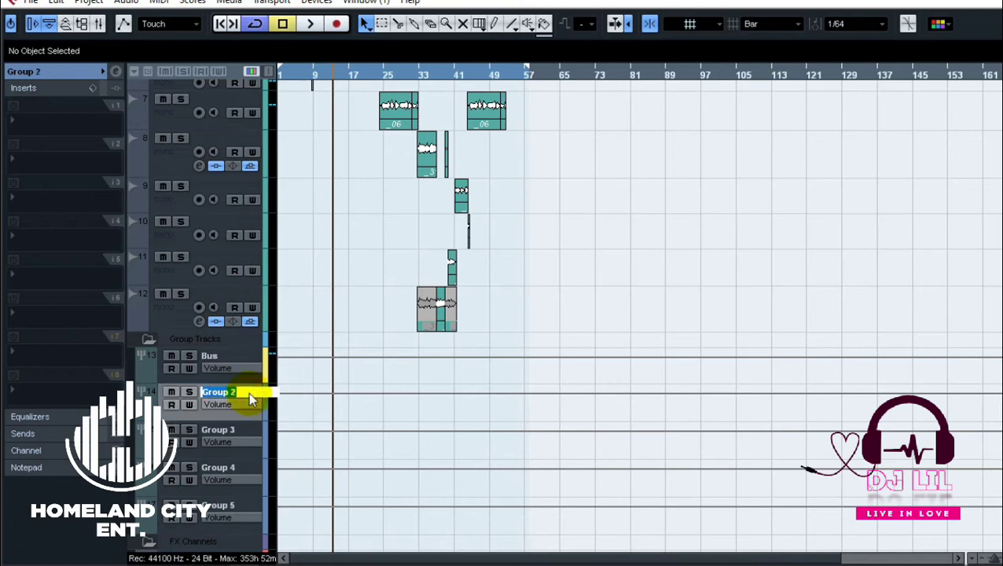
pyautogui.press('BackSpace')
pyautogui.write('1st Vese')
pyautogui.write('r')
pyautogui.doubleClick(228, 431)
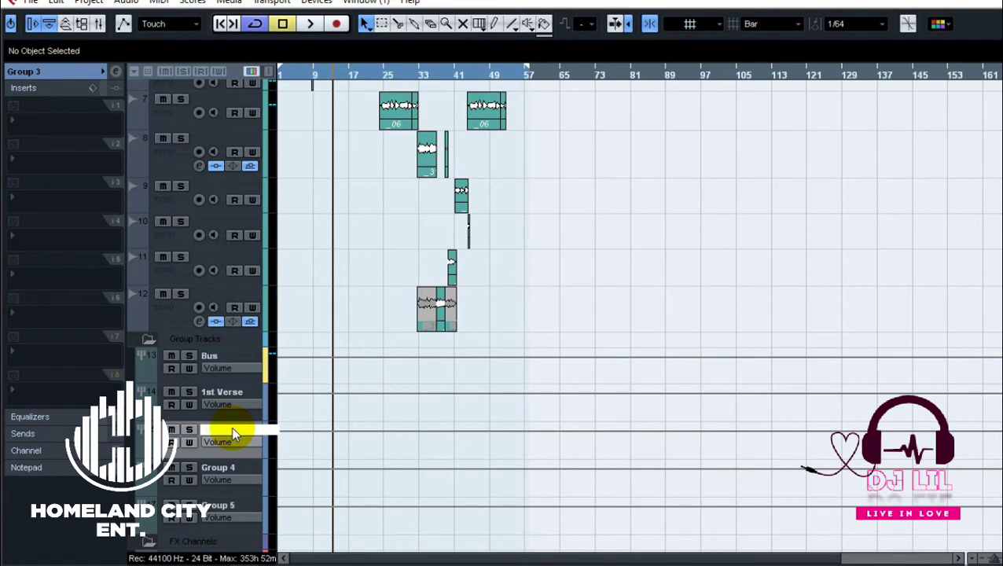
pyautogui.write('Chorus')
pyautogui.doubleClick(234, 470)
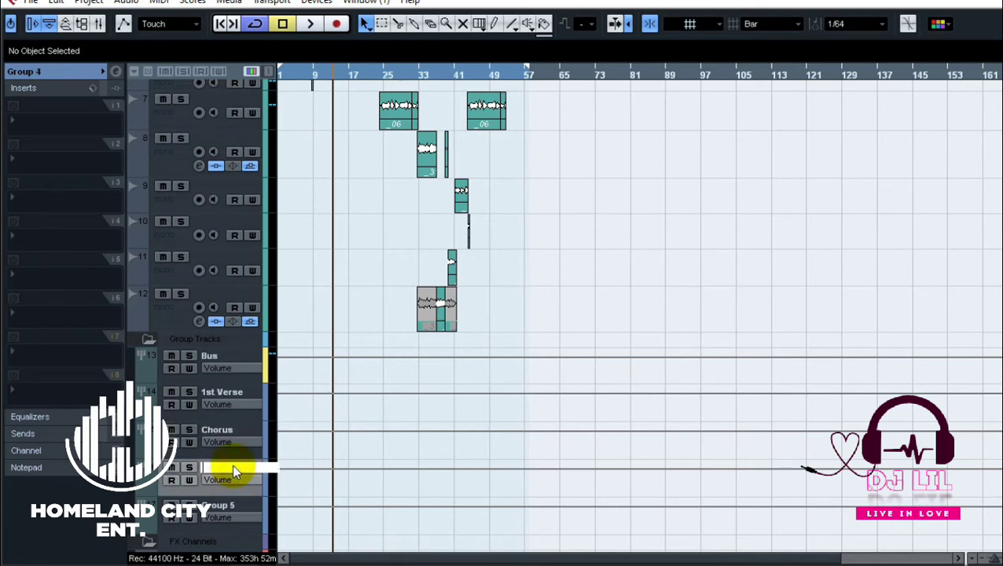
pyautogui.write('@nd Verse')
pyautogui.press('Return')
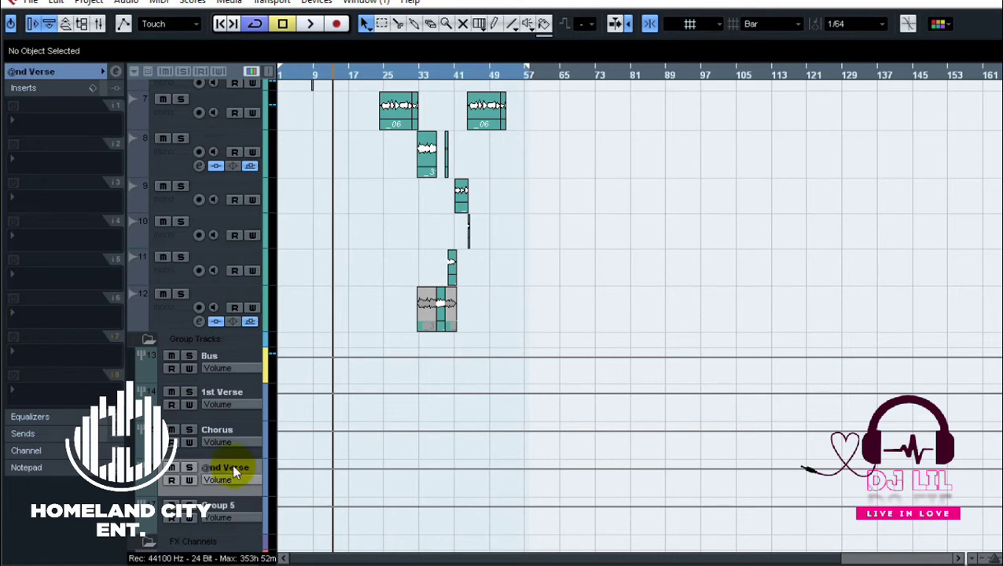
pyautogui.click(341, 275)
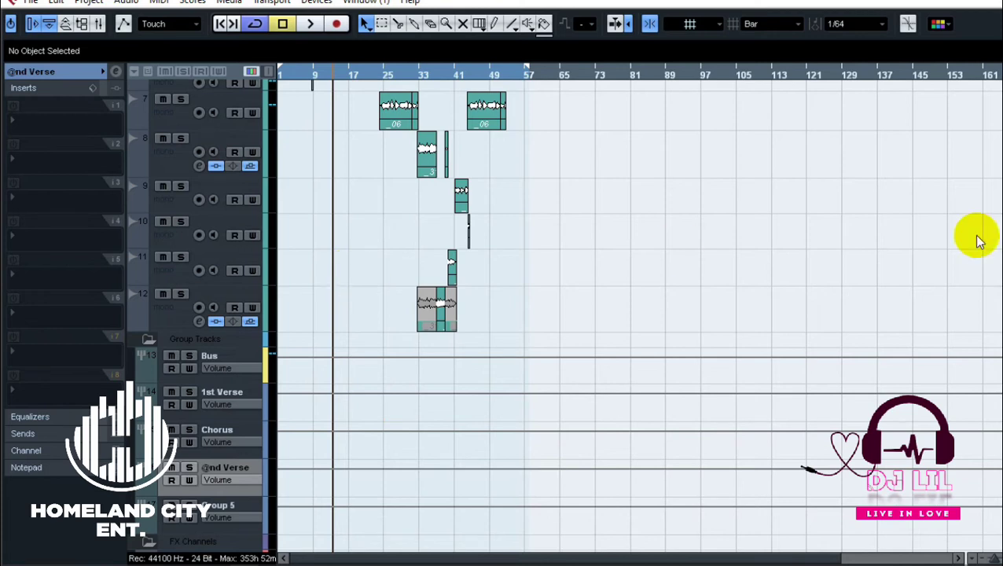
# Step: Route vocal track 2's output to the 1st Verse group in the Inspector
pyautogui.scroll(5, 694, 150)
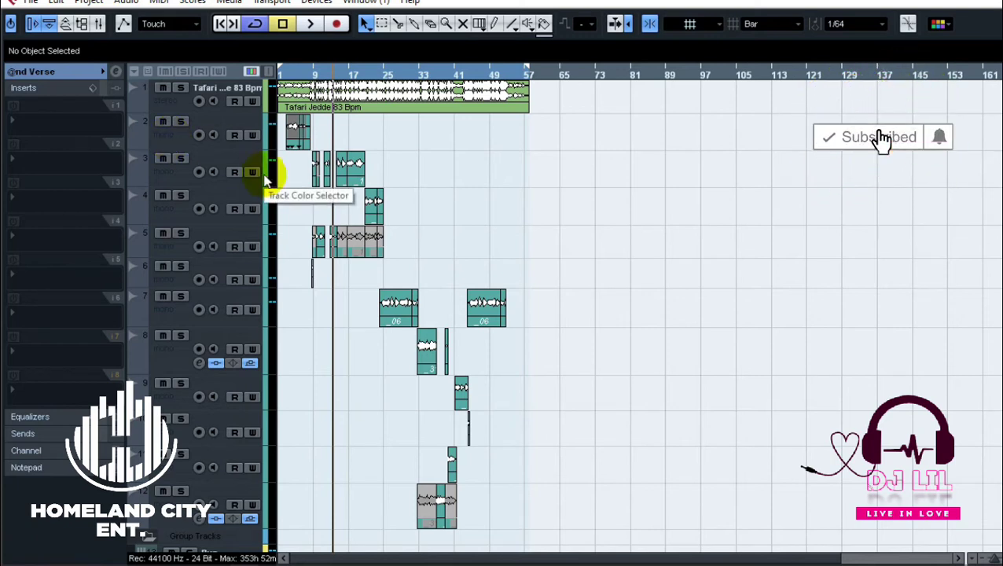
pyautogui.click(178, 148)
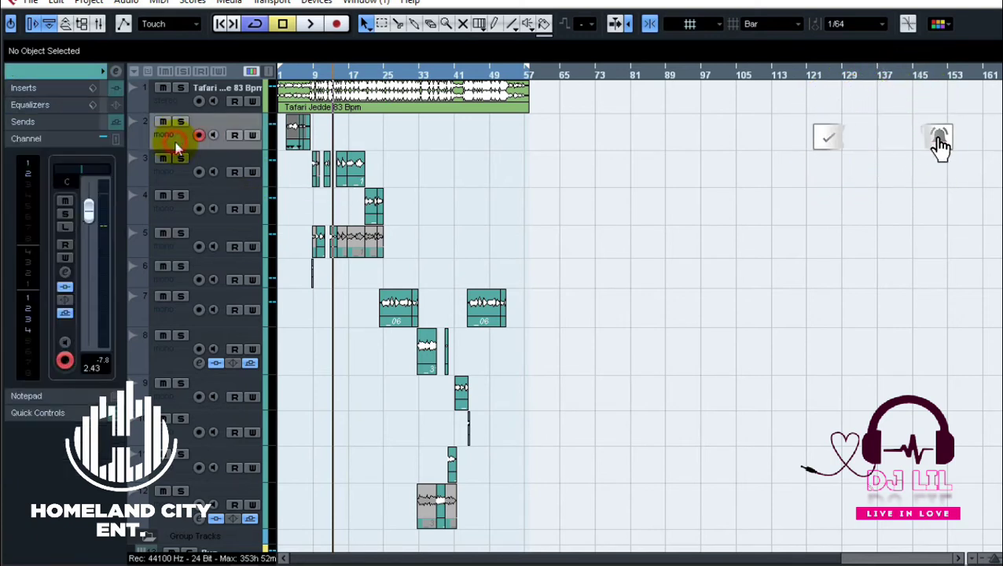
pyautogui.click(66, 76)
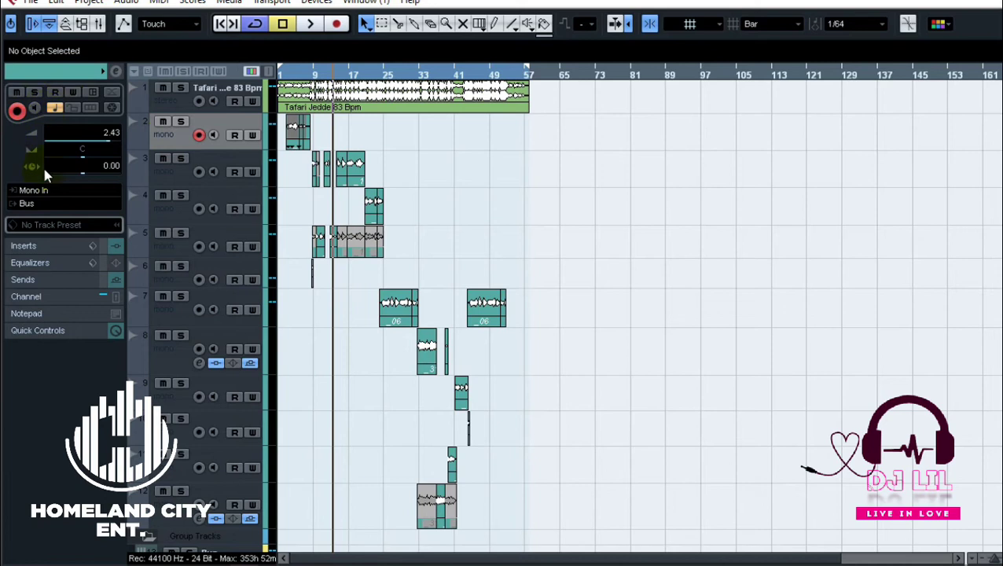
pyautogui.click(49, 202)
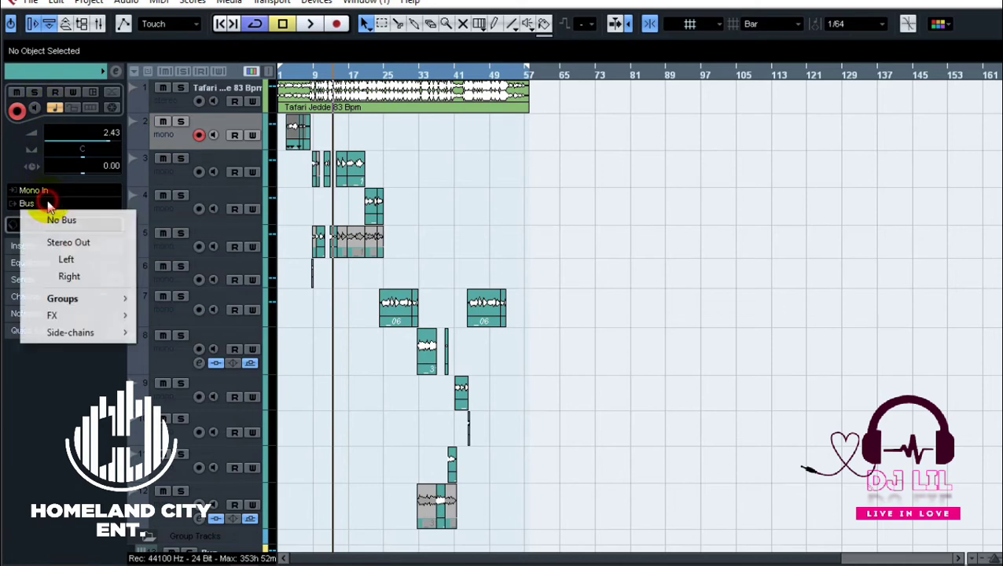
pyautogui.click(88, 242)
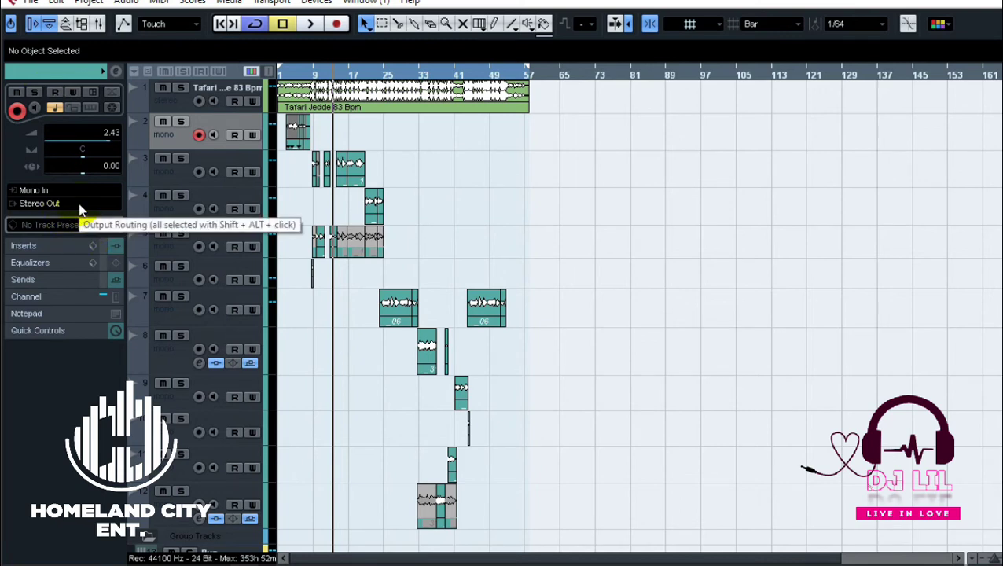
pyautogui.click(81, 202)
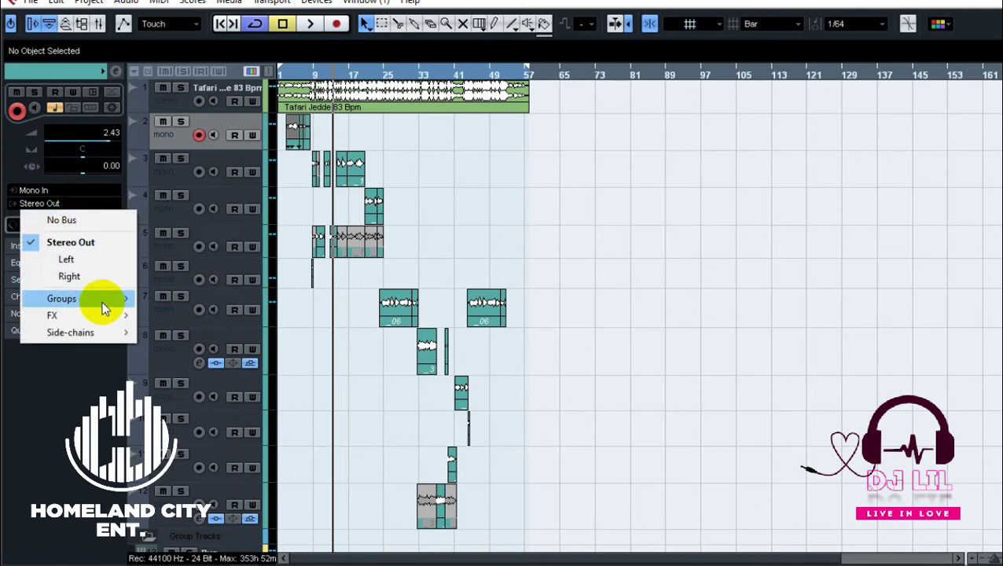
pyautogui.moveTo(101, 305)
pyautogui.click(177, 315)
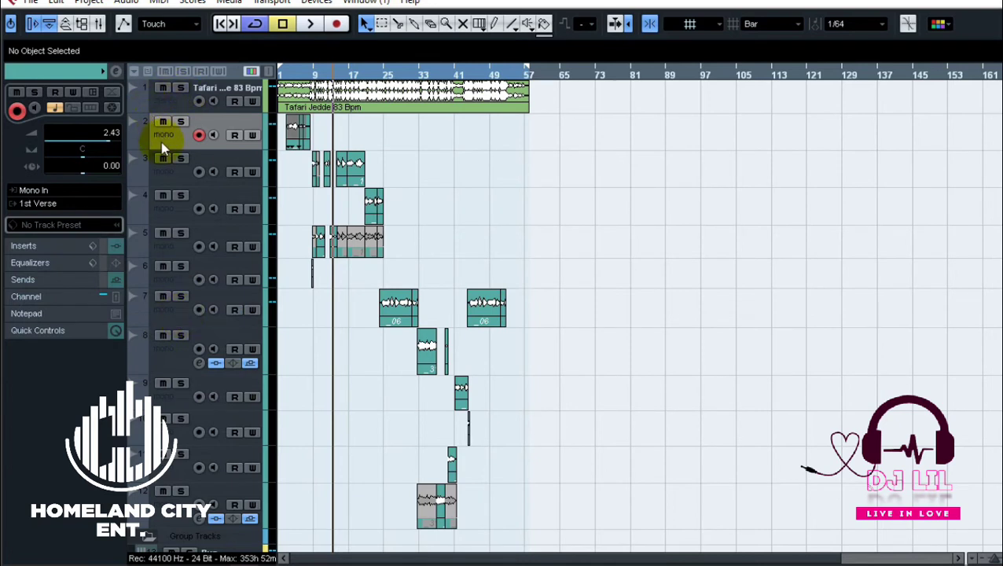
# Step: Route vocal track 3's output to the 1st Verse group as well
pyautogui.click(175, 180)
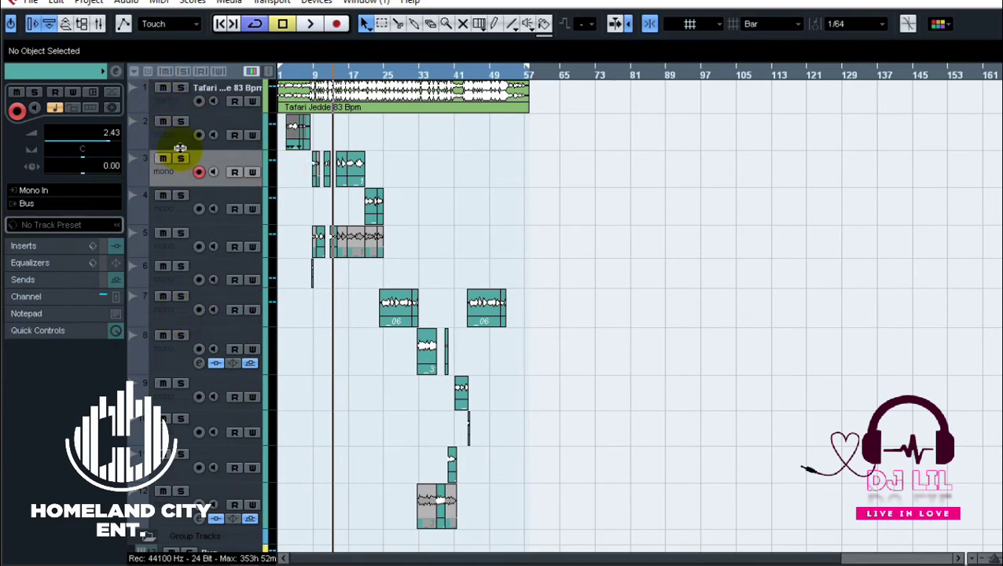
pyautogui.click(81, 202)
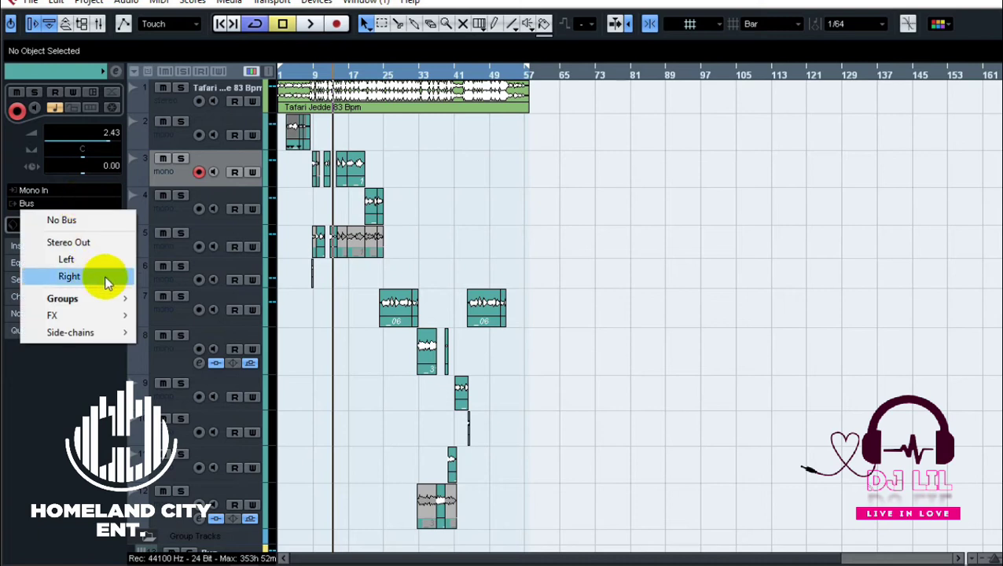
pyautogui.moveTo(87, 303)
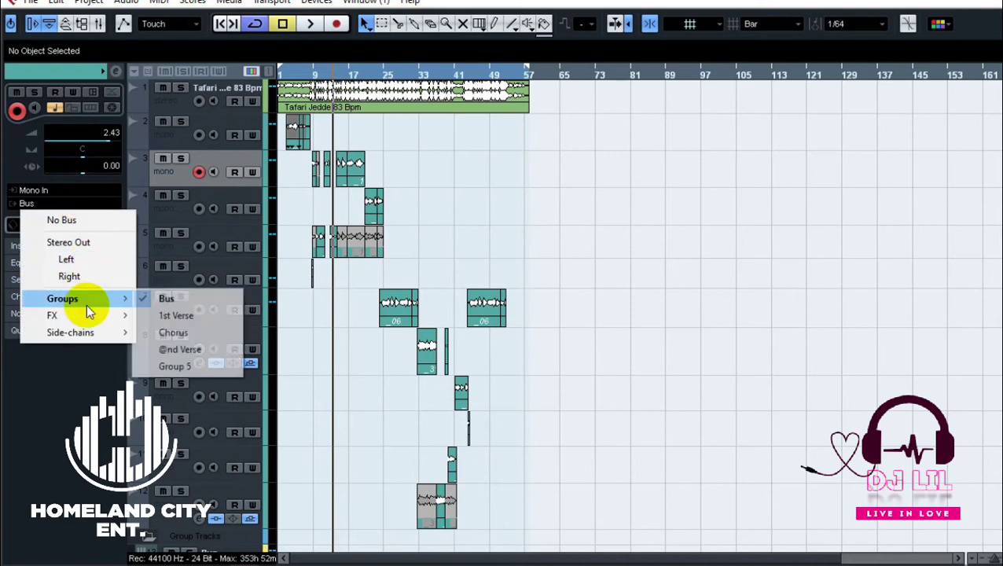
pyautogui.click(197, 313)
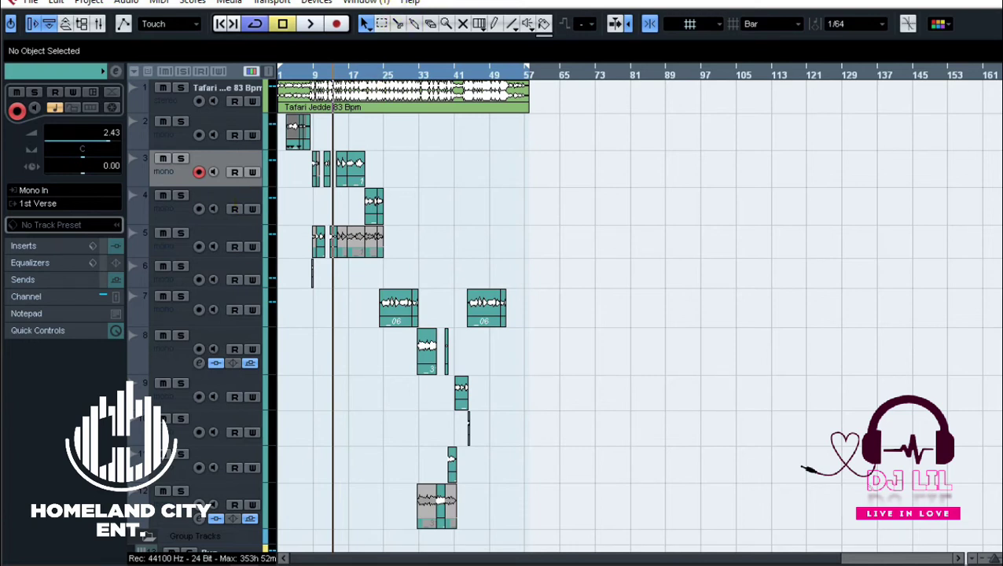
pyautogui.click(316, 2)
# Step: Open the Mixer from Devices, select channel 8 and move the window aside
pyautogui.click(390, 87)
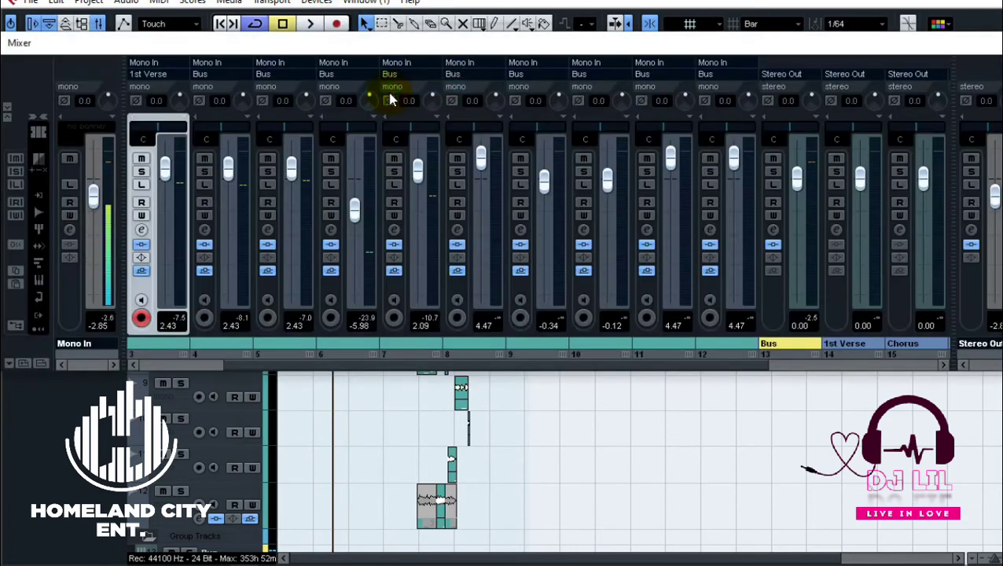
pyautogui.click(491, 357)
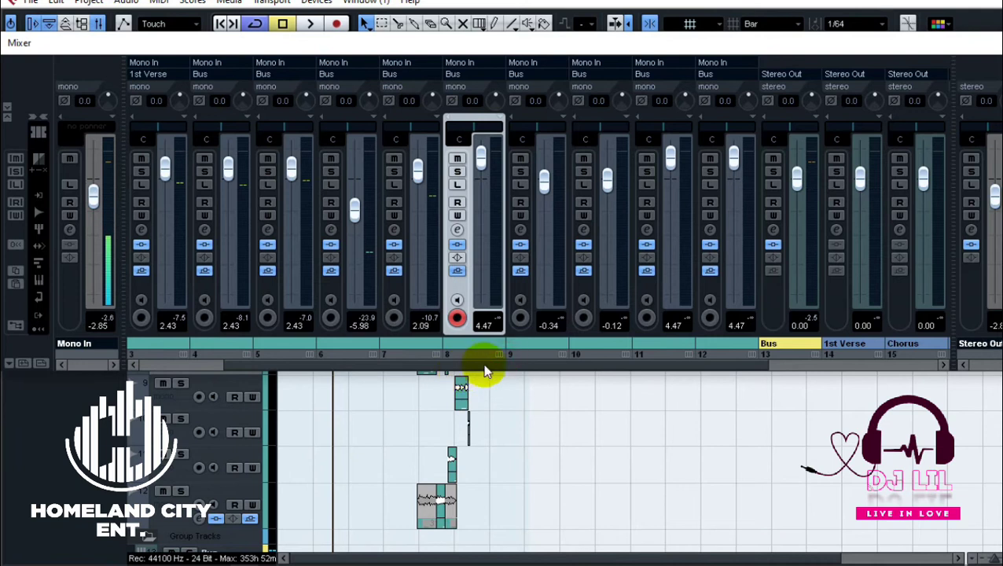
pyautogui.moveTo(484, 364); pyautogui.dragTo(319, 358)
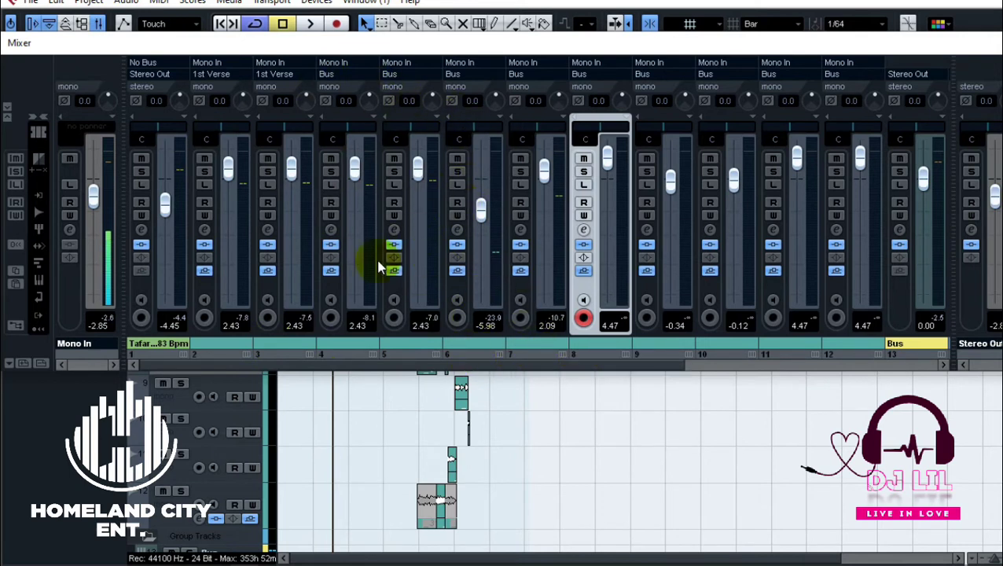
# Step: Set the track colour of vocal tracks 2, 3 and 4 to orange
pyautogui.moveTo(353, 41); pyautogui.dragTo(348, 229)
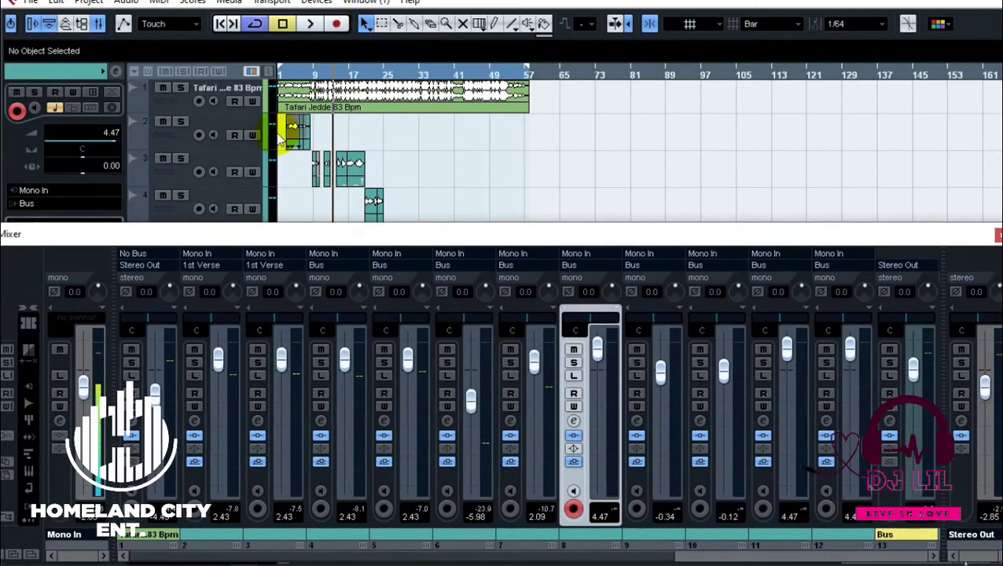
pyautogui.click(259, 129)
pyautogui.click(319, 129)
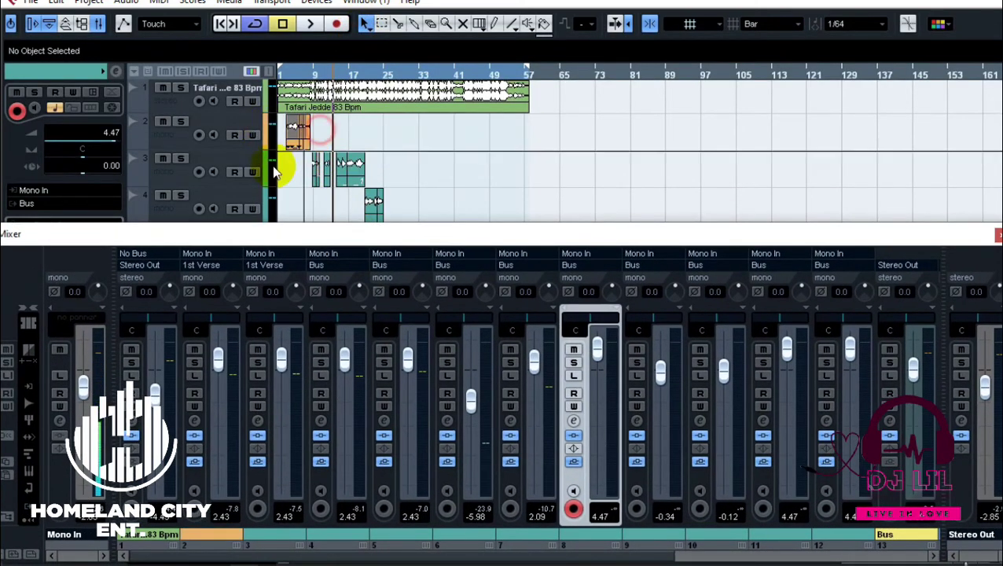
pyautogui.click(267, 181)
pyautogui.click(329, 181)
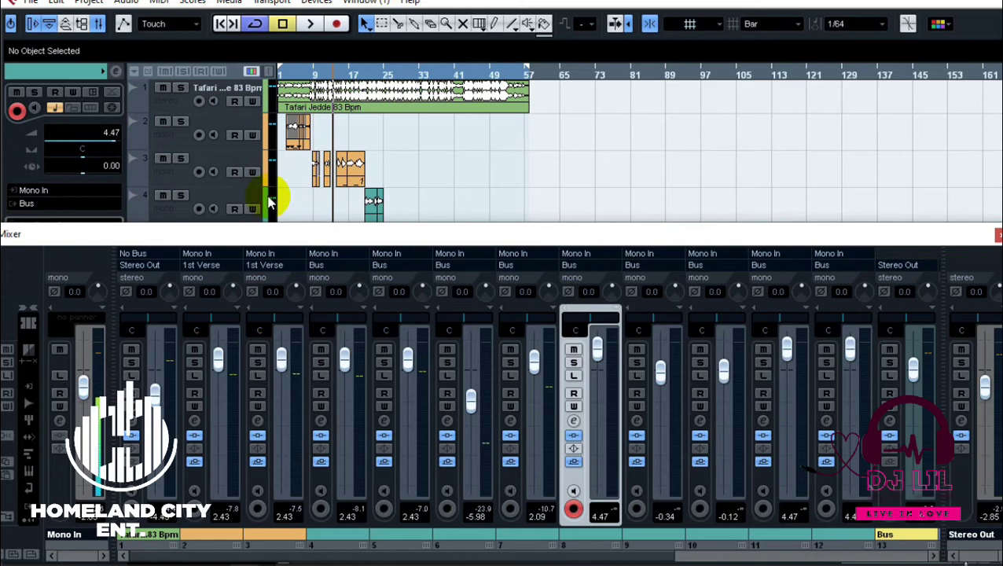
pyautogui.click(267, 201)
pyautogui.click(322, 200)
pyautogui.moveTo(358, 235); pyautogui.dragTo(347, 112)
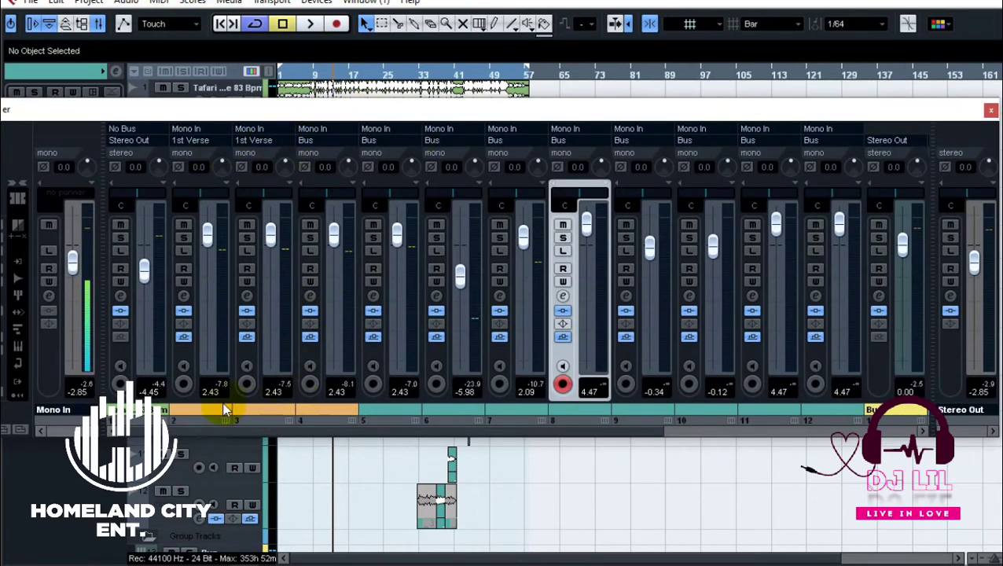
# Step: Route mixer channel 4's output to the 1st Verse group
pyautogui.click(321, 142)
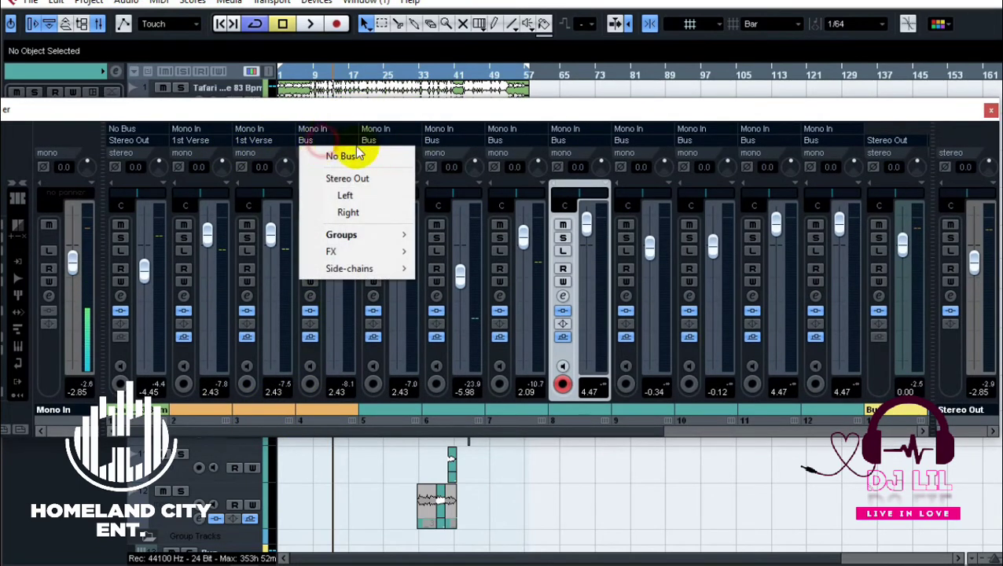
pyautogui.moveTo(391, 232)
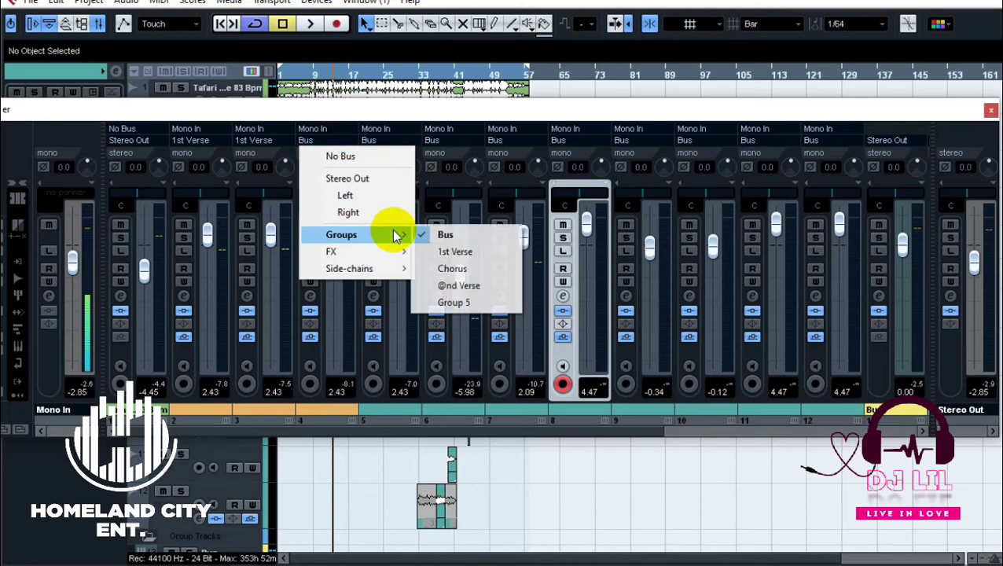
pyautogui.click(470, 250)
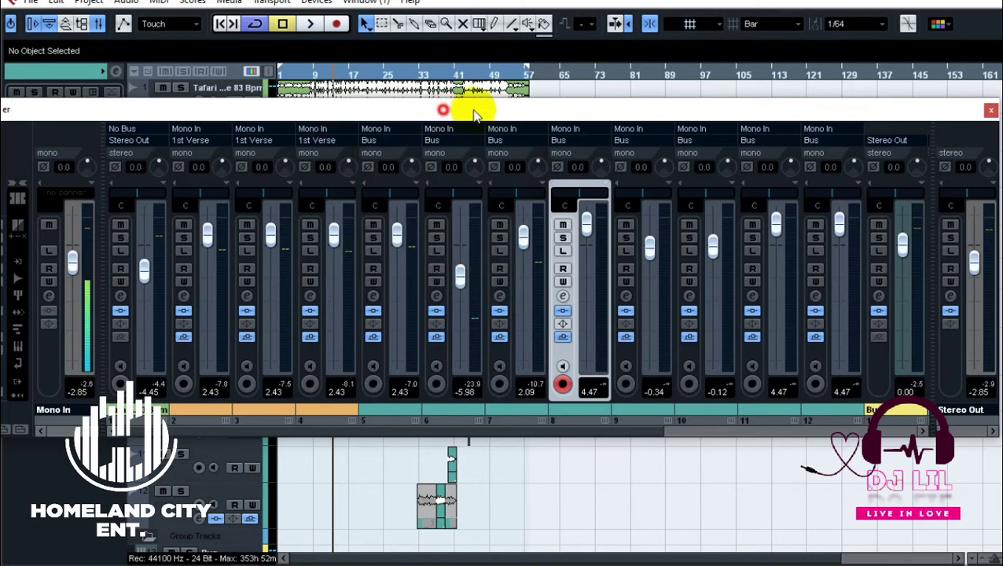
pyautogui.moveTo(470, 108); pyautogui.dragTo(528, 105)
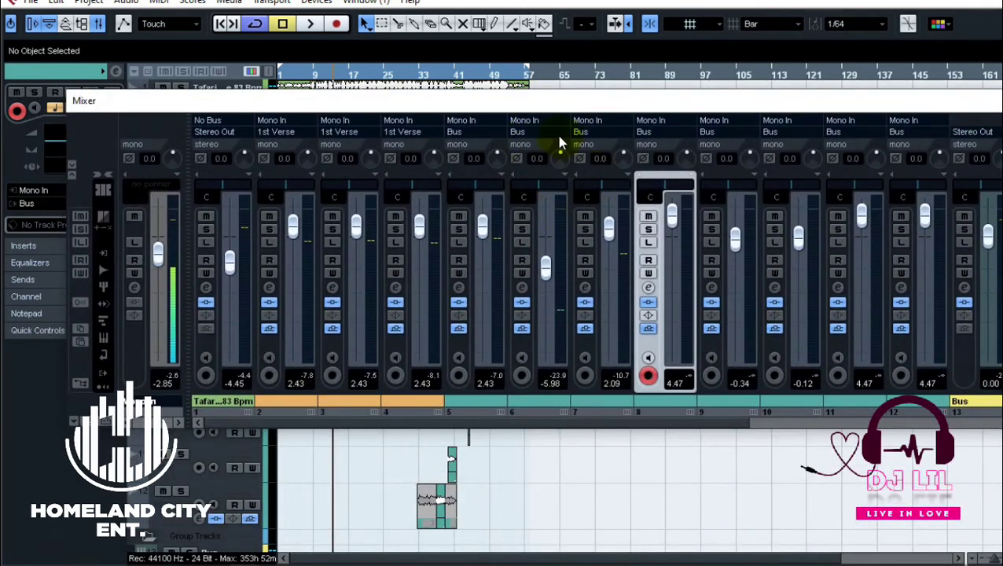
# Step: Route mixer channels 5, 6, 7 and 8 to the Chorus group
pyautogui.click(481, 131)
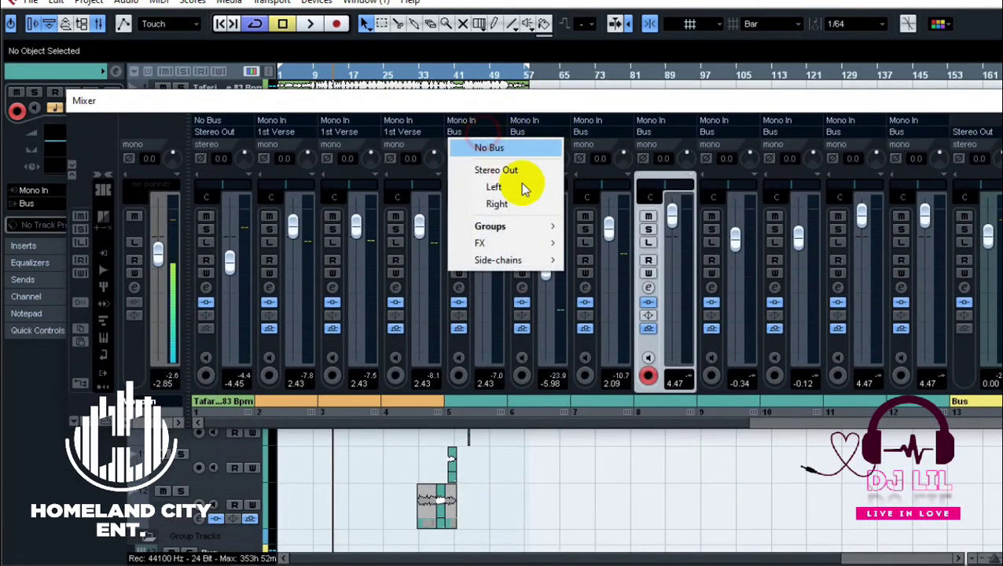
pyautogui.moveTo(526, 226)
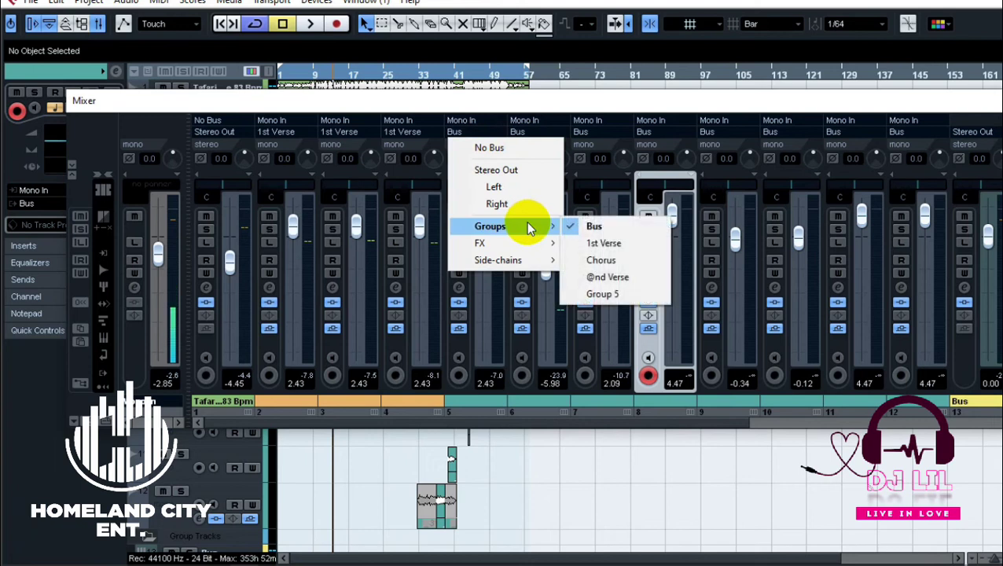
pyautogui.click(605, 258)
pyautogui.click(550, 129)
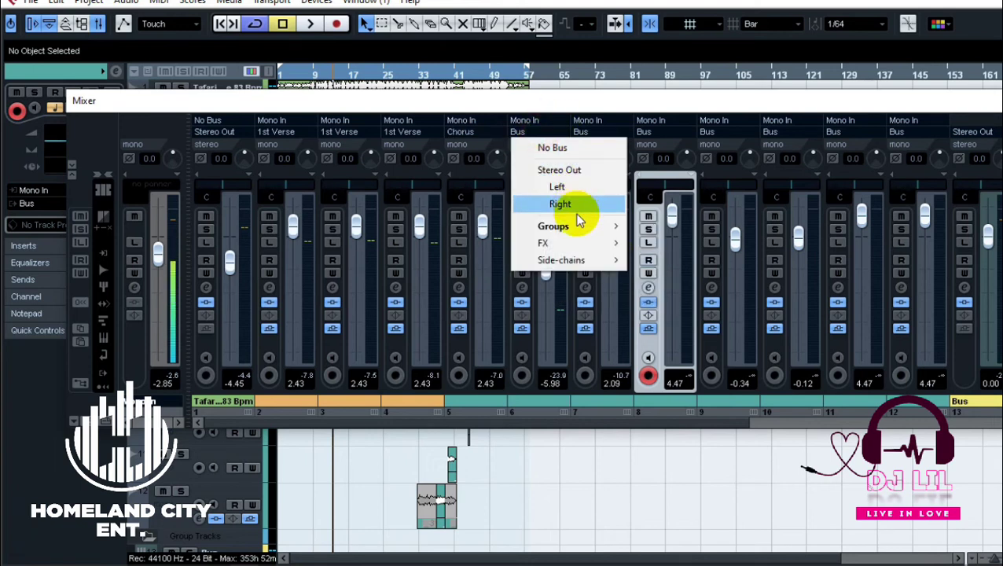
pyautogui.moveTo(584, 227)
pyautogui.click(704, 258)
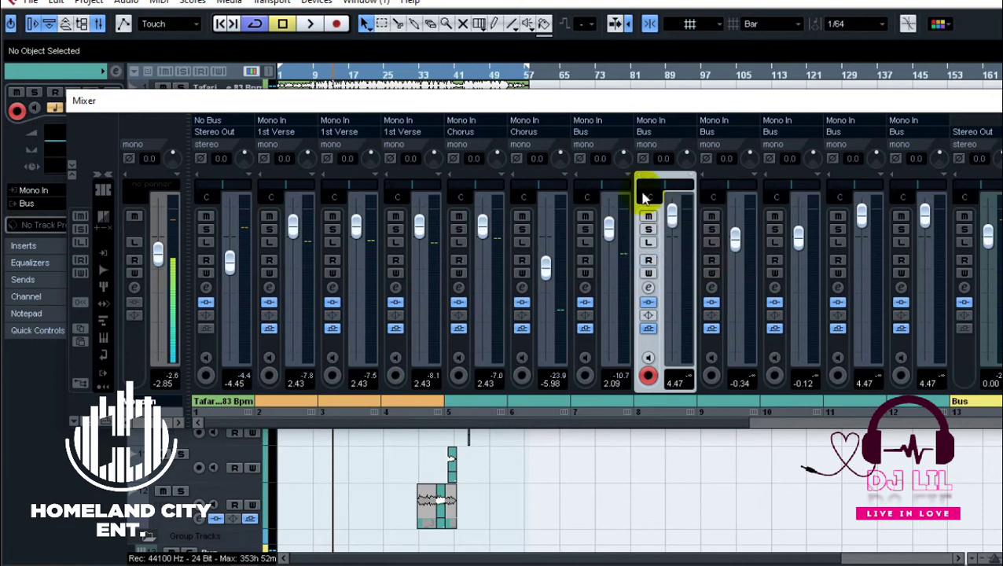
pyautogui.click(596, 132)
pyautogui.moveTo(655, 226)
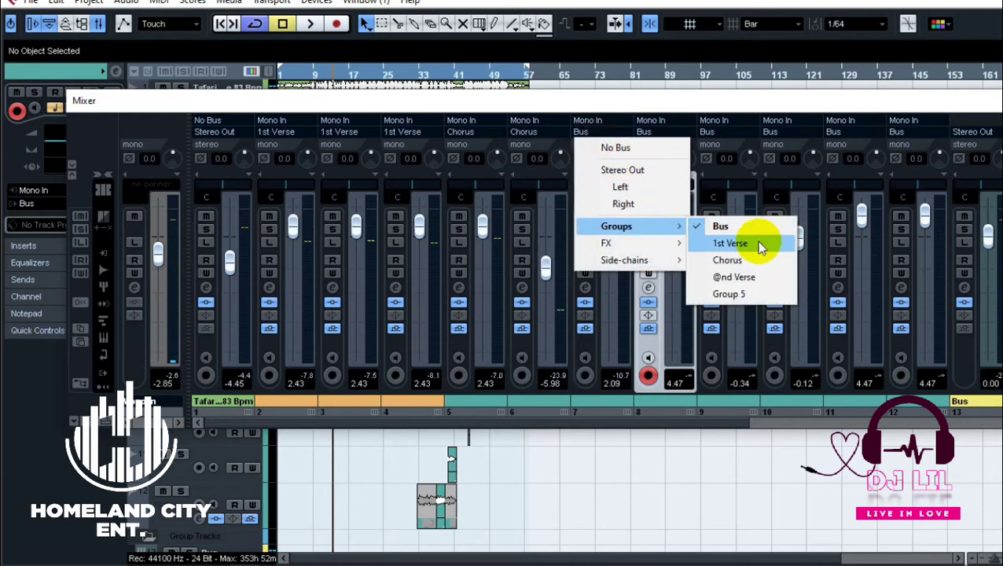
pyautogui.click(755, 262)
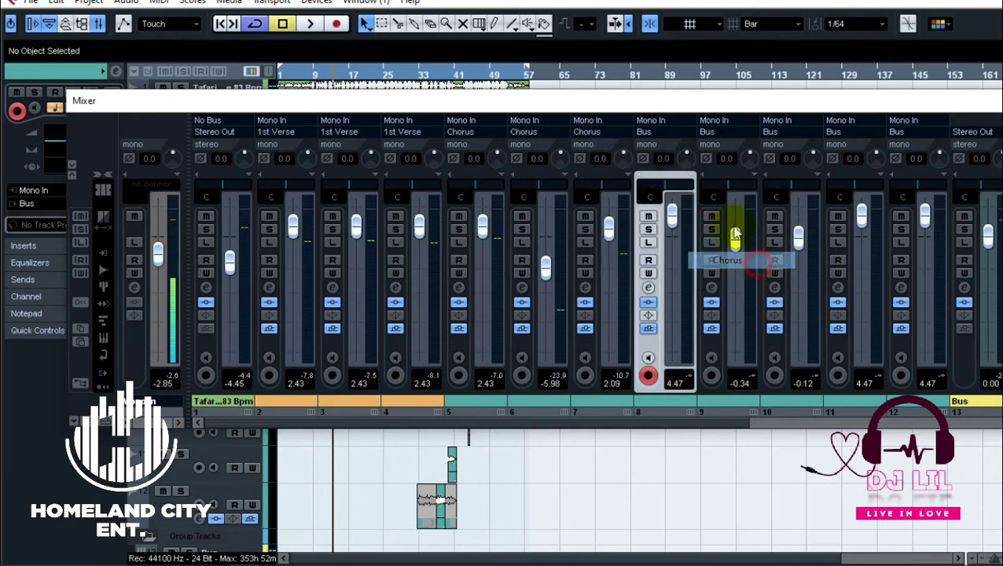
pyautogui.click(650, 138)
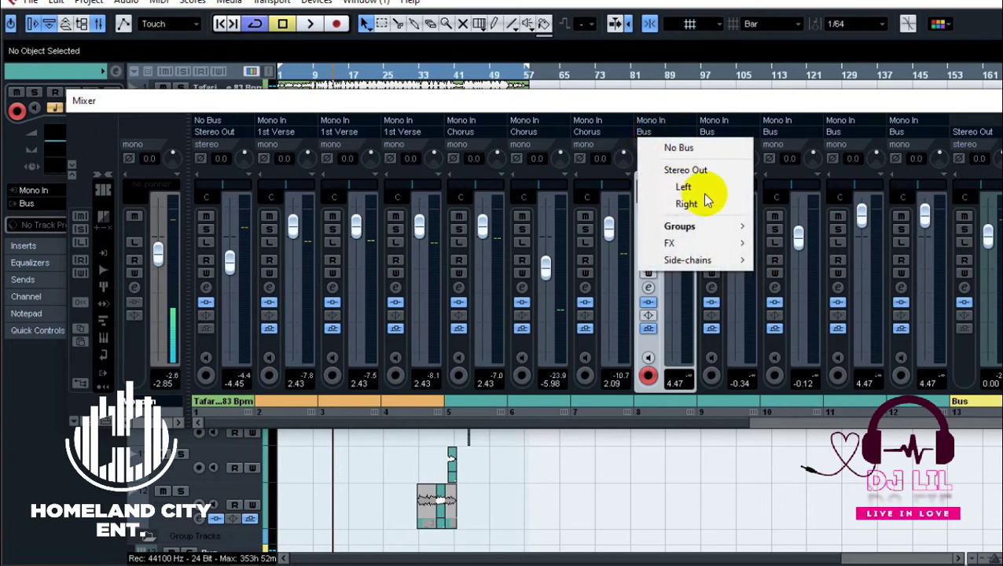
pyautogui.moveTo(700, 227)
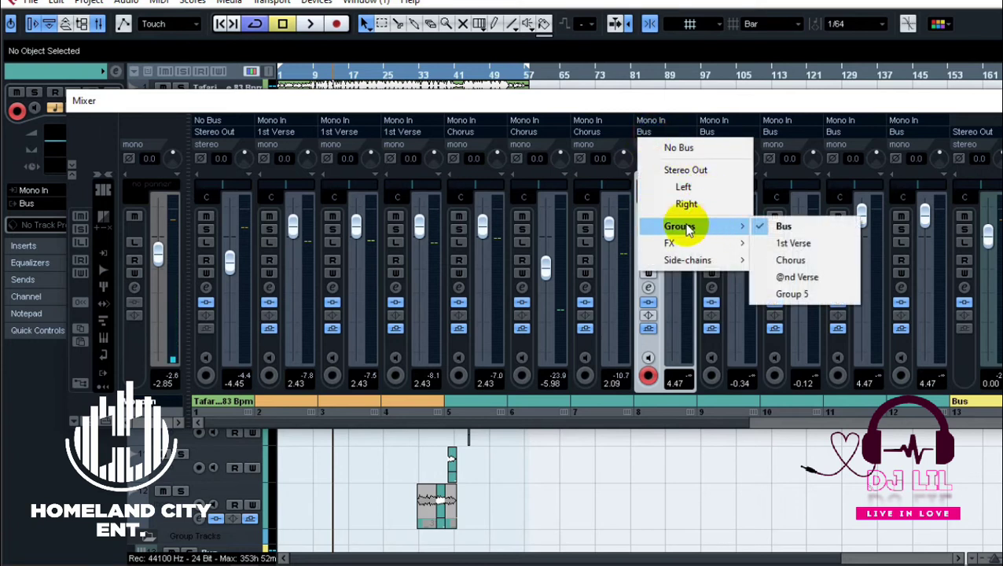
pyautogui.click(817, 261)
pyautogui.click(718, 142)
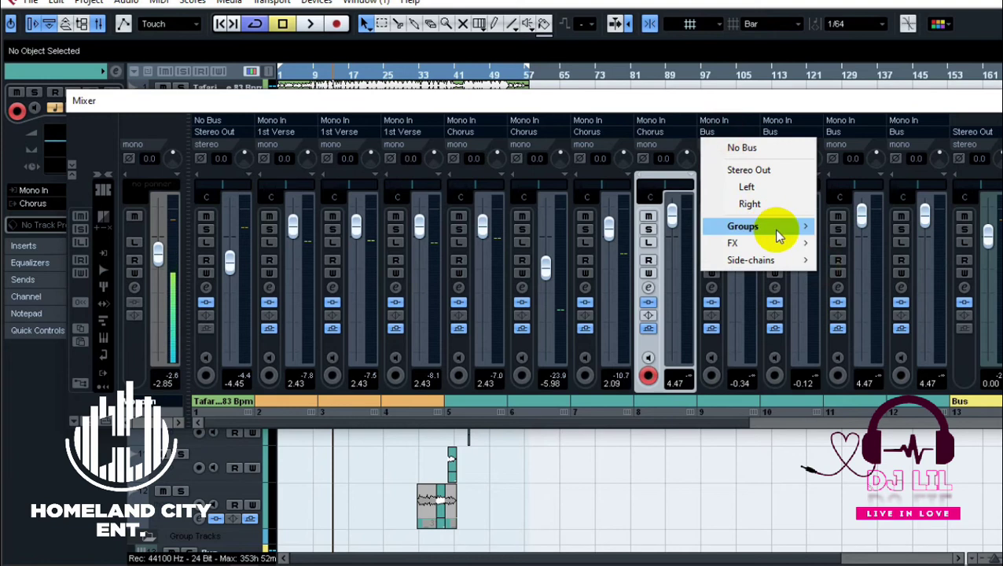
pyautogui.moveTo(778, 227)
pyautogui.click(861, 276)
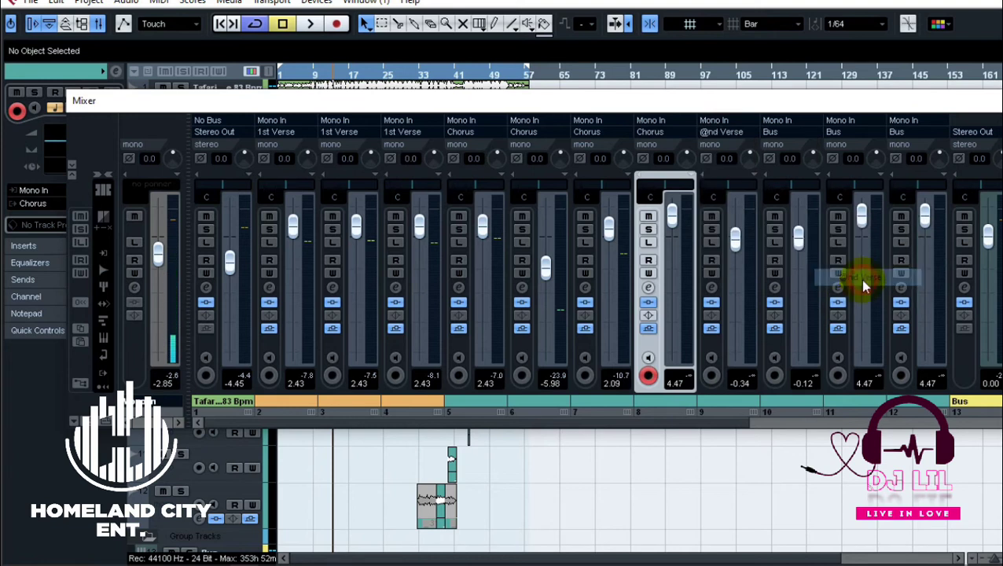
pyautogui.click(796, 134)
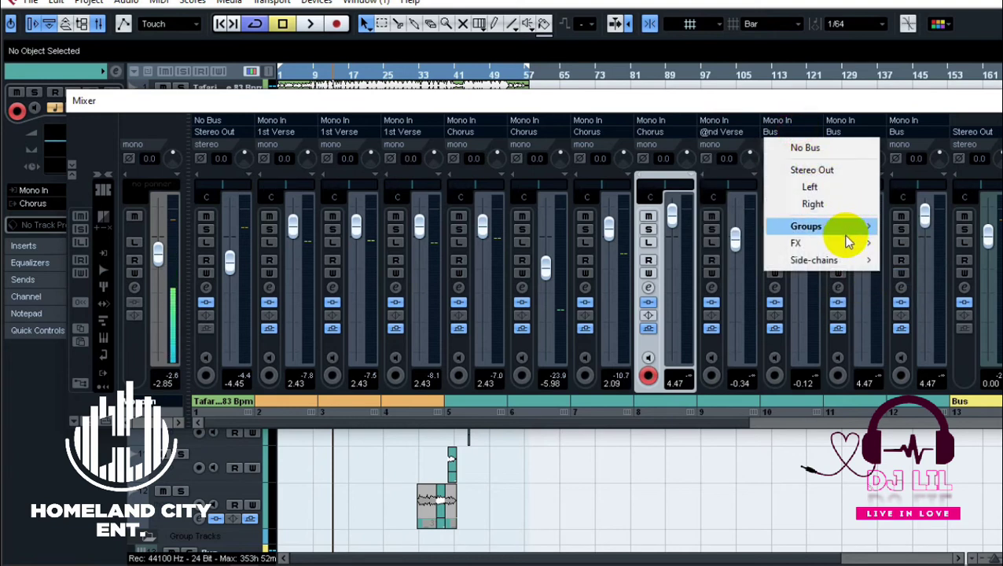
pyautogui.moveTo(865, 228)
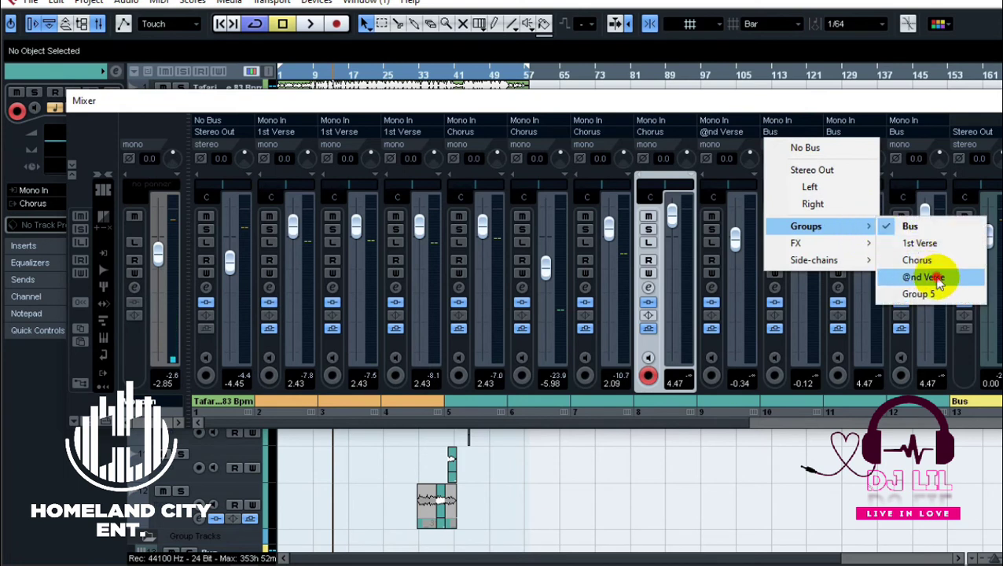
pyautogui.click(934, 277)
pyautogui.click(854, 139)
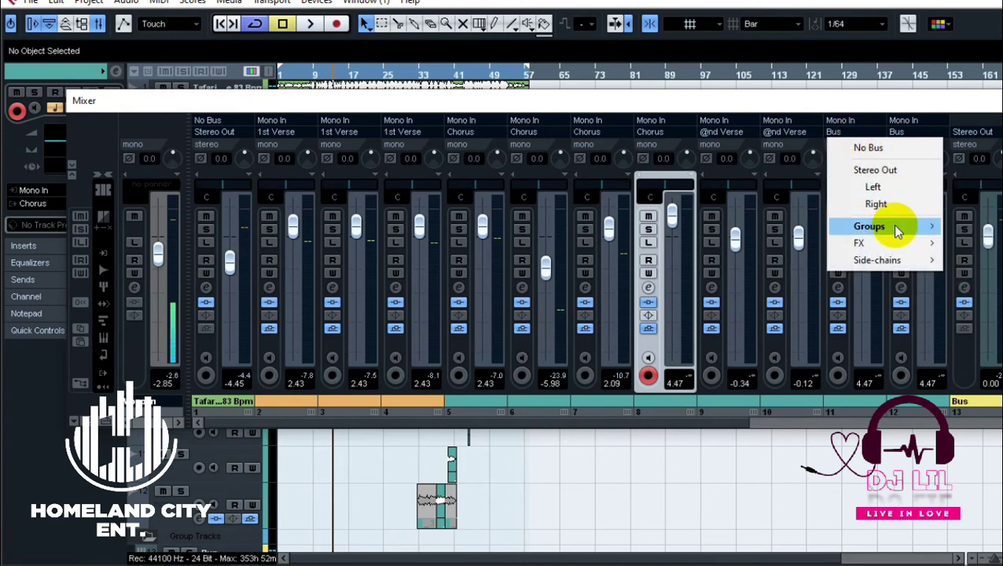
pyautogui.moveTo(891, 224)
pyautogui.click(982, 277)
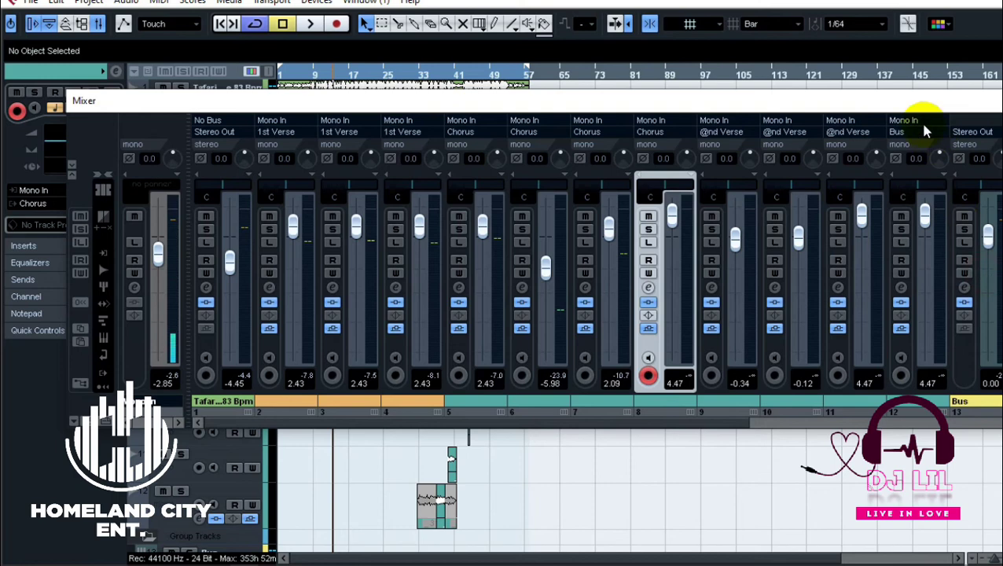
pyautogui.moveTo(821, 100); pyautogui.dragTo(710, 118)
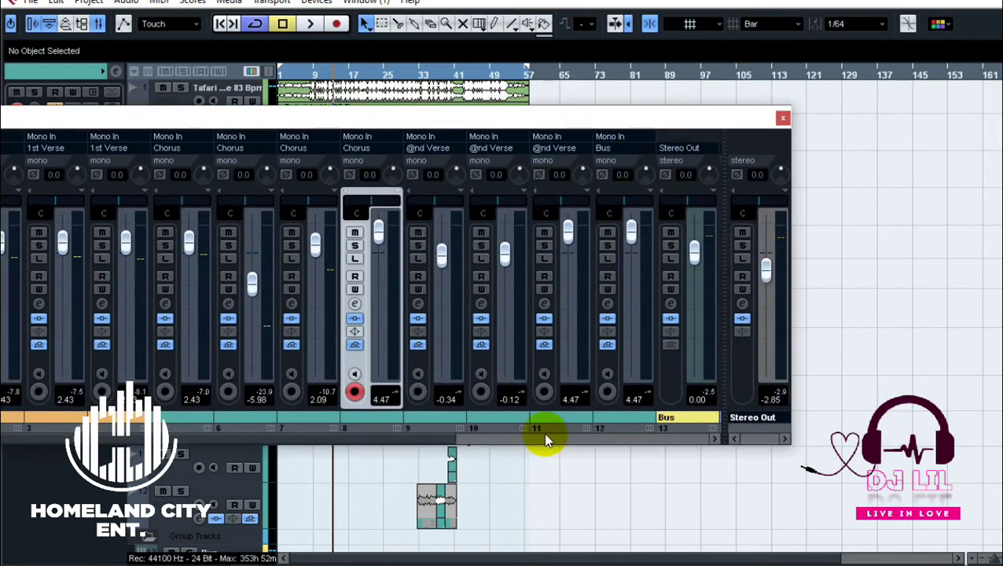
pyautogui.click(442, 441)
pyautogui.moveTo(497, 445); pyautogui.dragTo(702, 439)
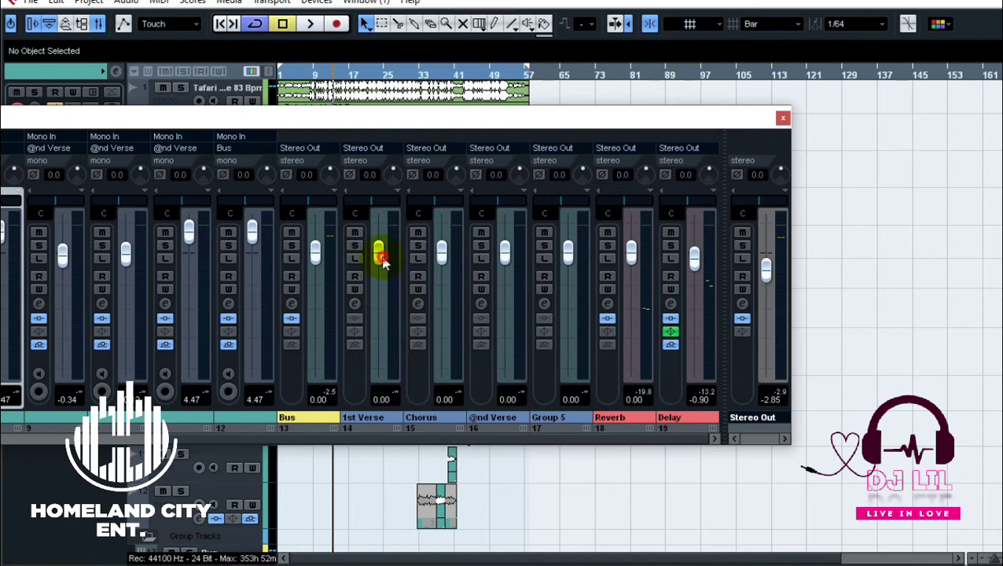
pyautogui.moveTo(382, 261)
pyautogui.mouseDown()
pyautogui.moveTo(387, 351)
pyautogui.moveTo(382, 267)
pyautogui.mouseUp()
pyautogui.moveTo(441, 267)
pyautogui.mouseDown()
pyautogui.moveTo(444, 334)
pyautogui.moveTo(443, 275)
pyautogui.mouseUp()
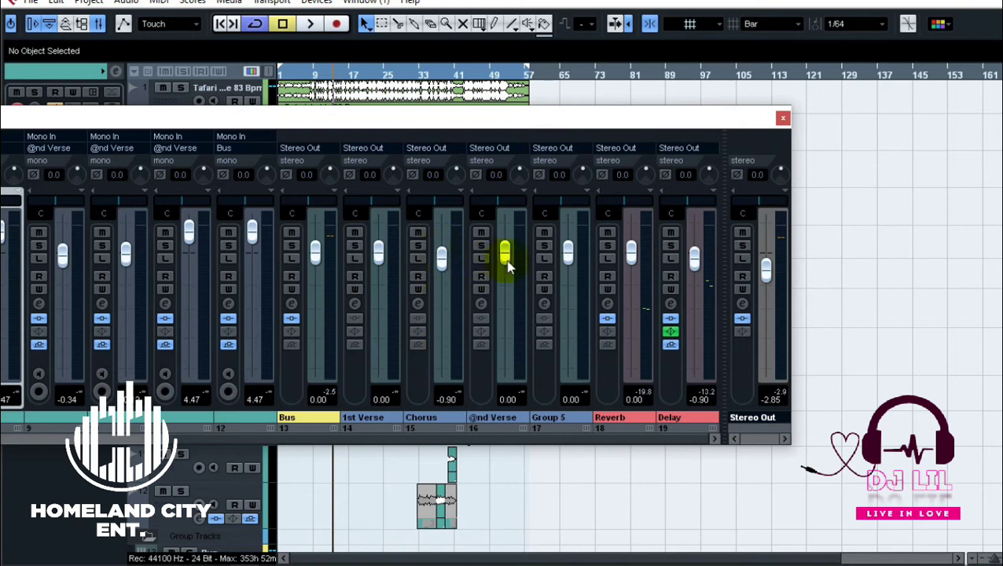
pyautogui.moveTo(510, 265)
pyautogui.mouseDown()
pyautogui.moveTo(510, 330)
pyautogui.moveTo(517, 239)
pyautogui.moveTo(511, 264)
pyautogui.mouseUp()
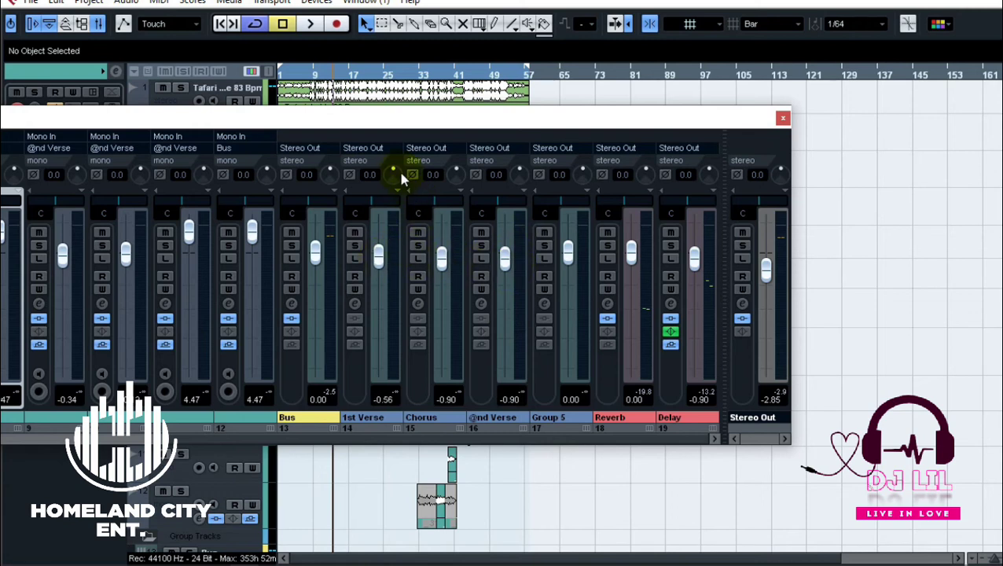
pyautogui.click(380, 151)
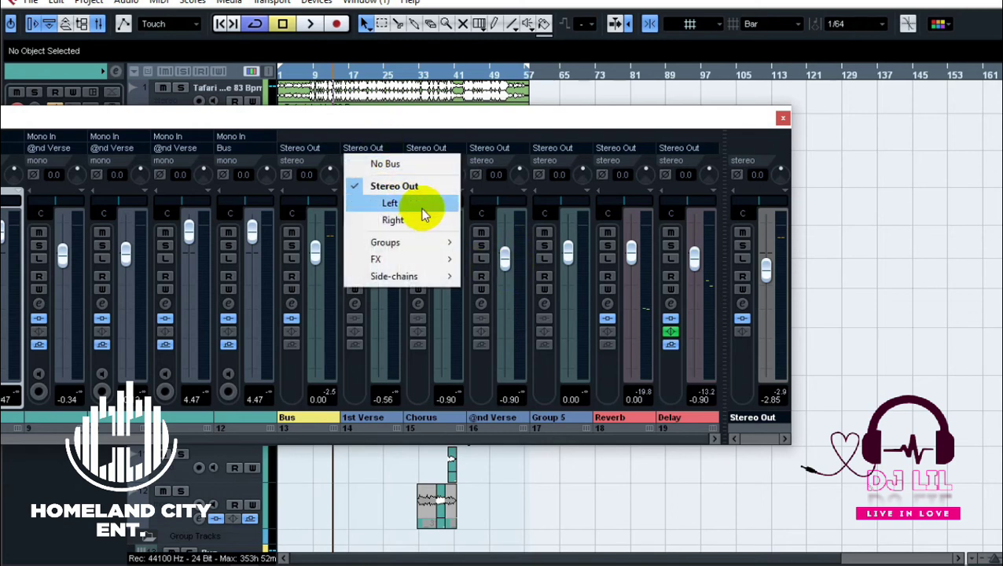
pyautogui.moveTo(436, 245)
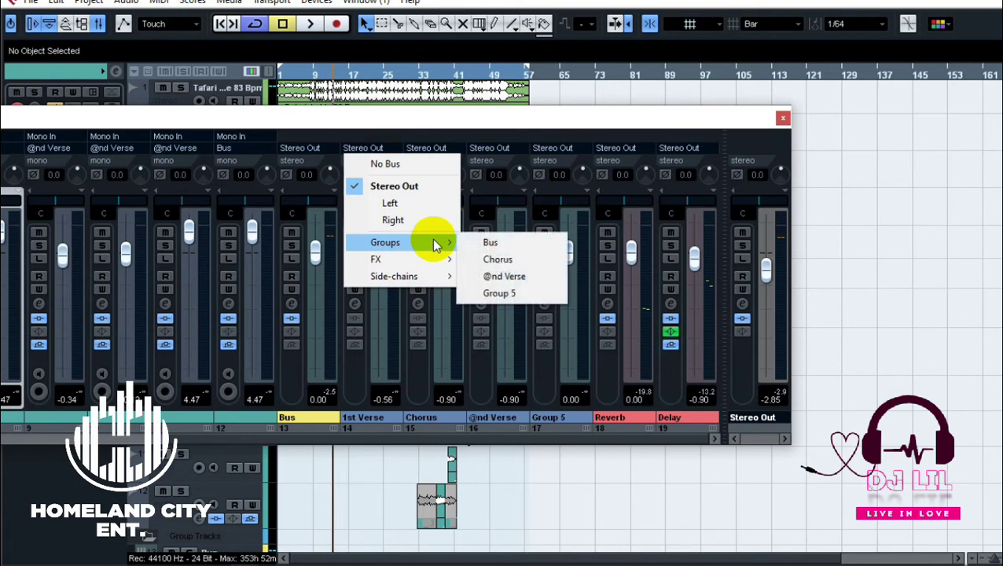
pyautogui.click(533, 242)
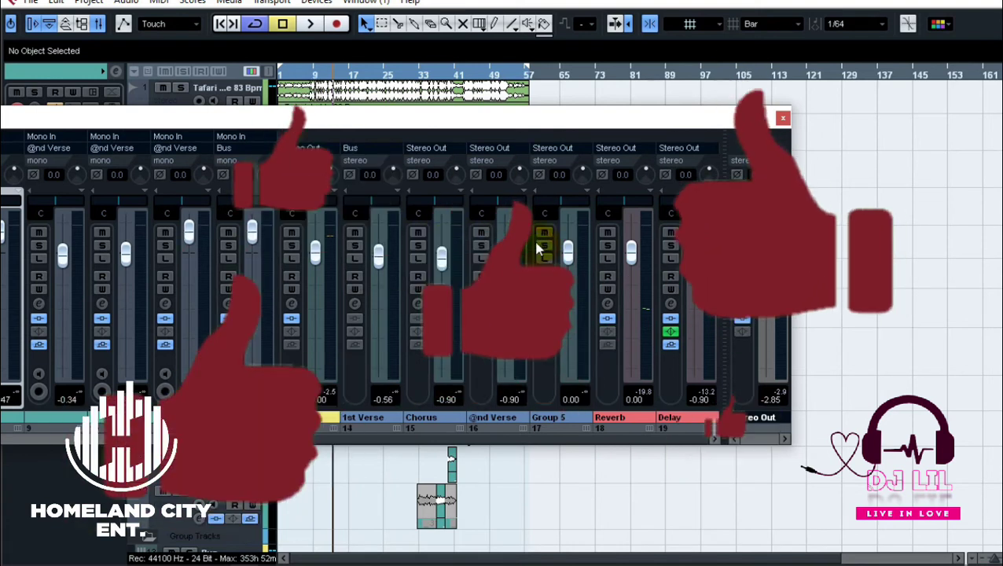
pyautogui.click(447, 157)
pyautogui.moveTo(491, 242)
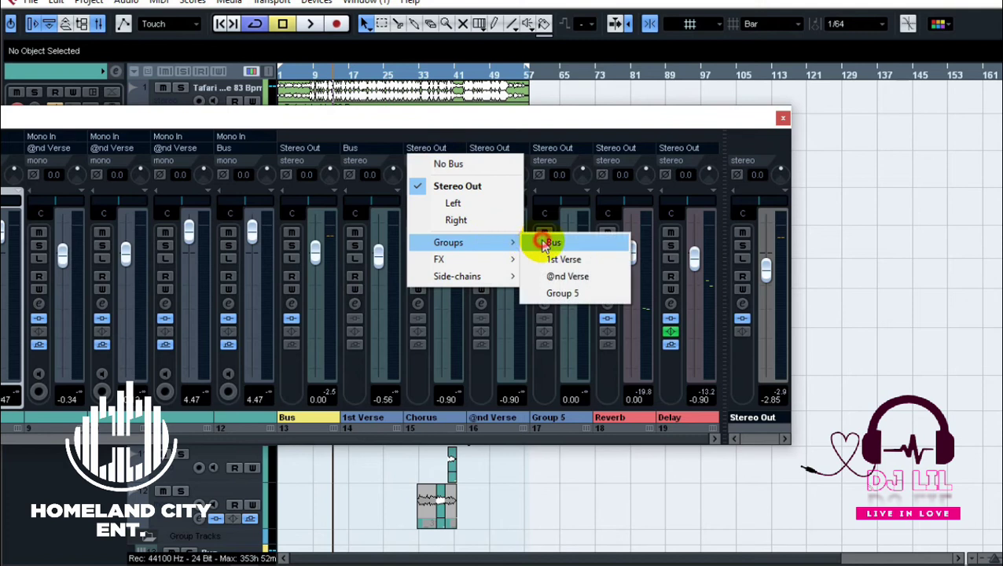
pyautogui.click(542, 242)
pyautogui.click(510, 154)
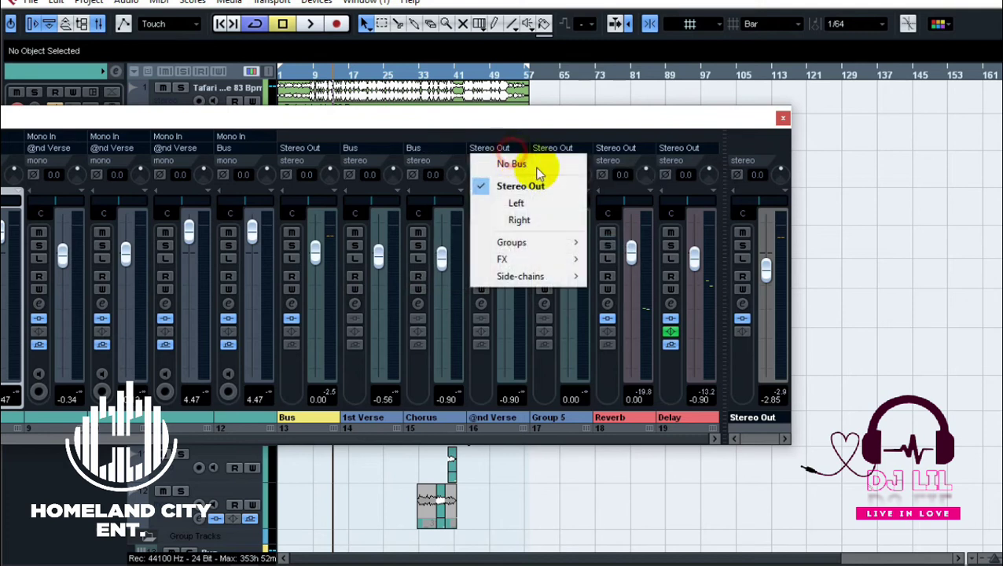
pyautogui.moveTo(551, 242)
pyautogui.click(614, 244)
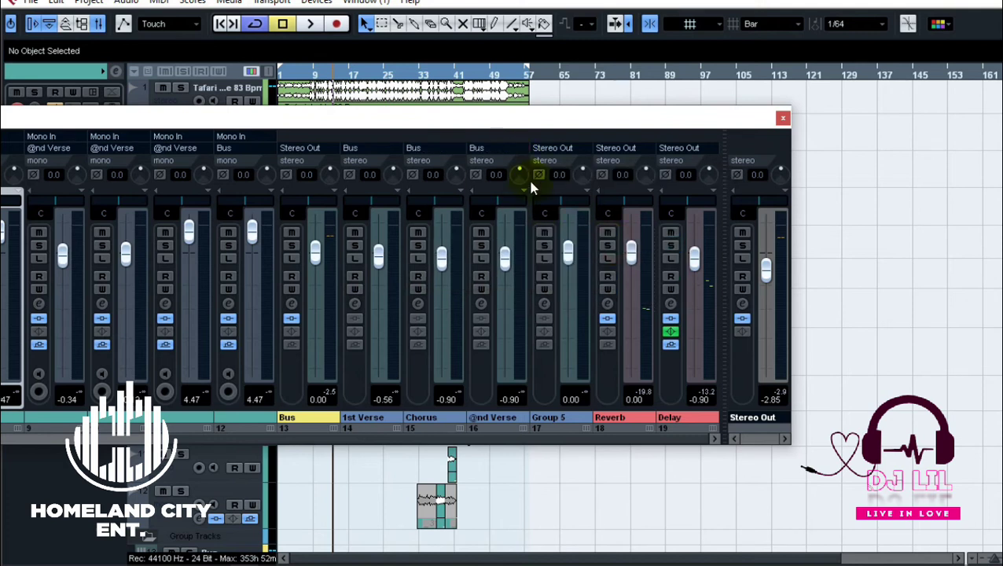
pyautogui.click(316, 253)
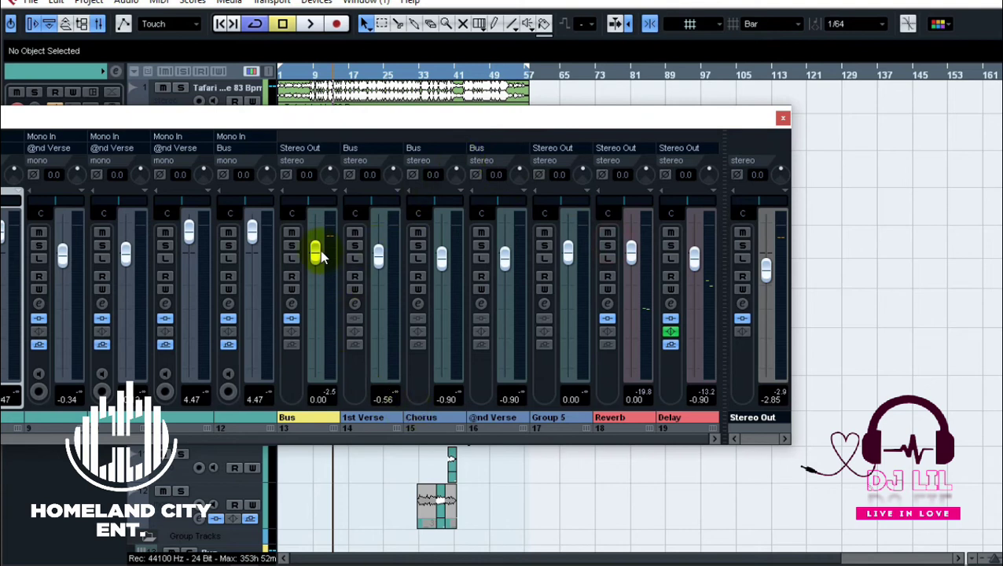
# Step: Adjust the Bus group level to -0.34 and move playback further into the song
pyautogui.moveTo(318, 260)
pyautogui.mouseDown()
pyautogui.moveTo(321, 314)
pyautogui.moveTo(322, 277)
pyautogui.mouseUp()
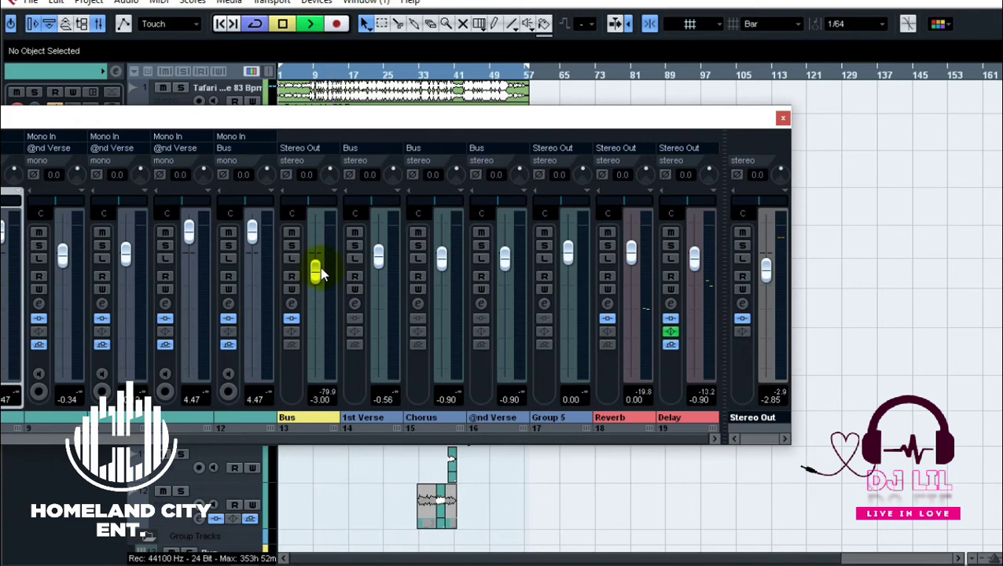
pyautogui.moveTo(320, 272); pyautogui.dragTo(322, 257)
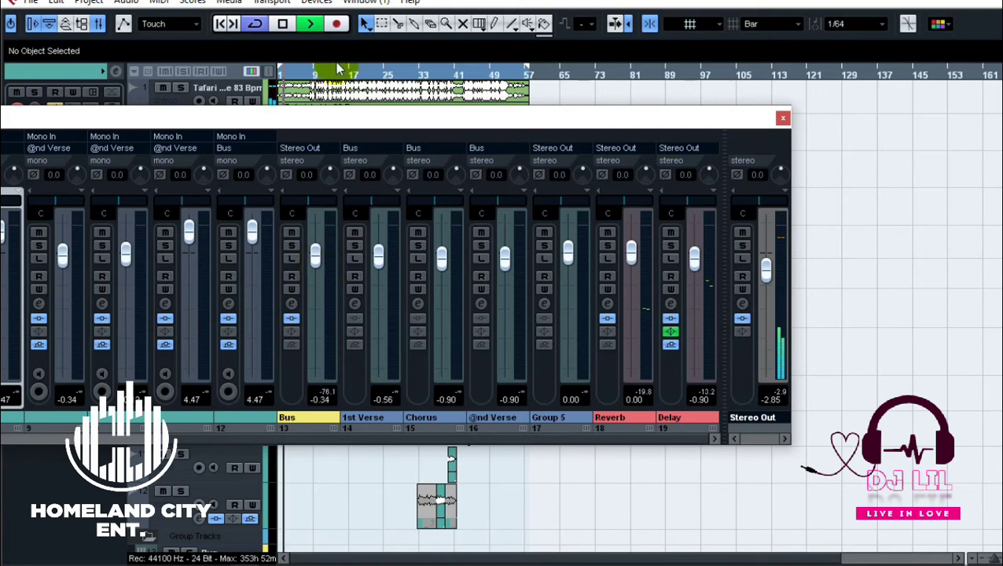
pyautogui.click(309, 73)
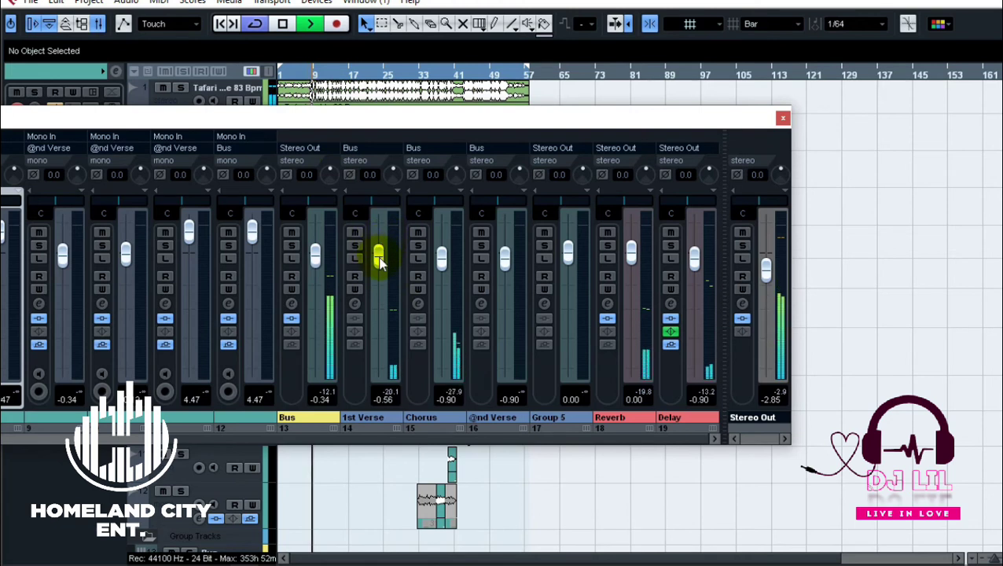
# Step: While listening, trim the 1st Verse group and lower Chorus to -1.50, then stop playback
pyautogui.moveTo(380, 263)
pyautogui.mouseDown()
pyautogui.moveTo(381, 374)
pyautogui.moveTo(378, 254)
pyautogui.mouseUp()
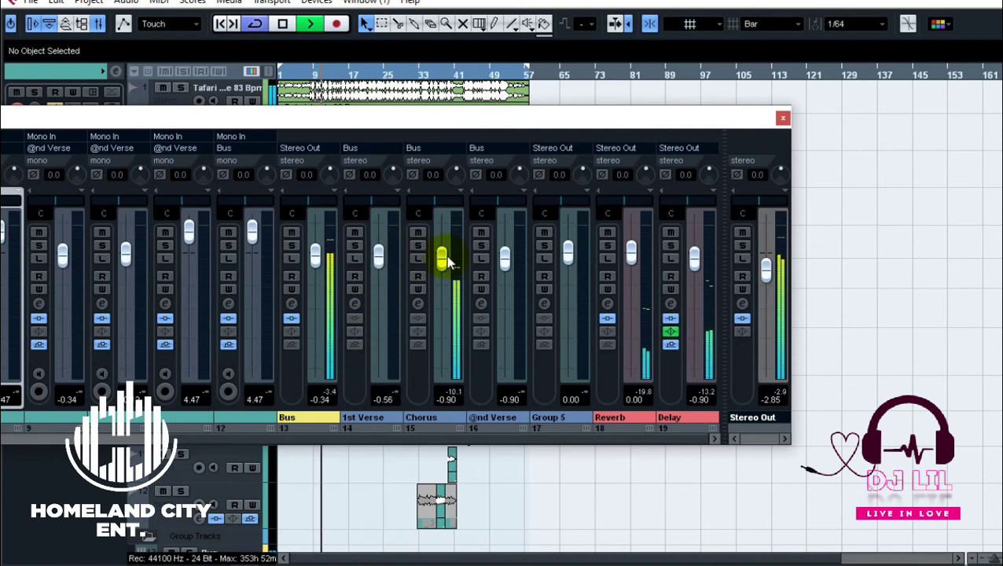
pyautogui.moveTo(444, 264)
pyautogui.mouseDown()
pyautogui.moveTo(440, 361)
pyautogui.moveTo(441, 264)
pyautogui.mouseUp()
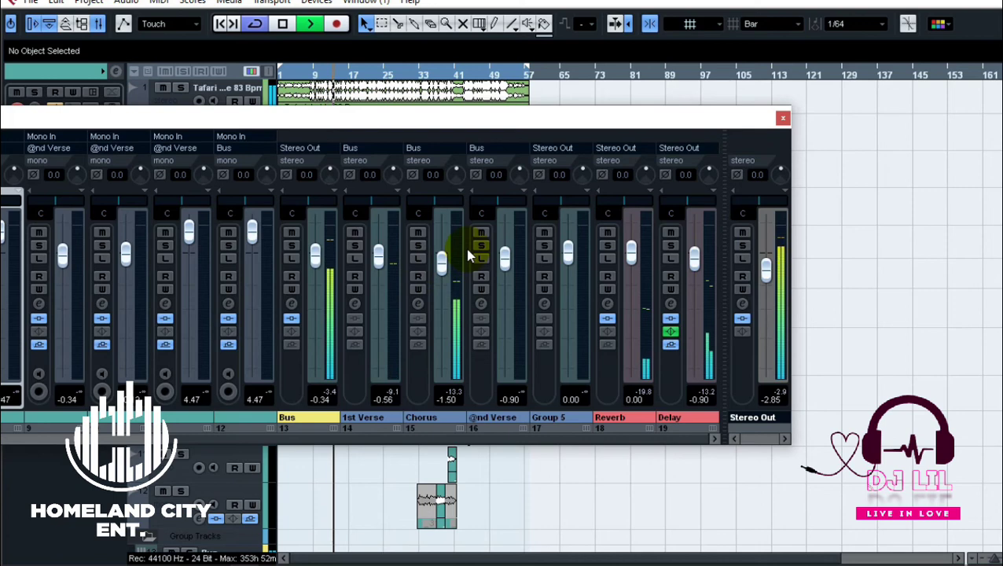
pyautogui.press('space')
pyautogui.moveTo(392, 119); pyautogui.dragTo(656, 143)
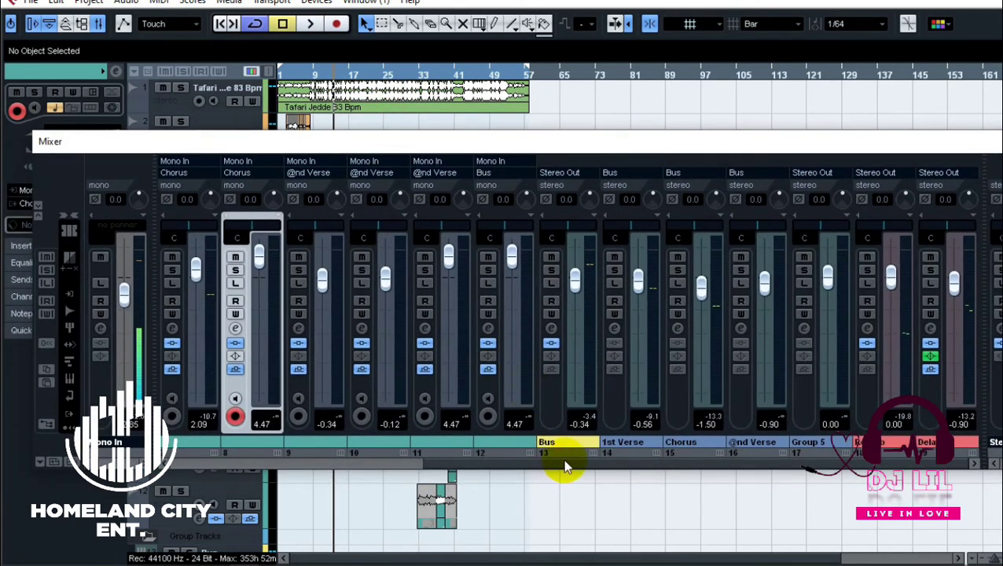
# Step: Route channel 5's output to the 1st Verse group and move the playback start earlier
pyautogui.moveTo(563, 464); pyautogui.dragTo(253, 425)
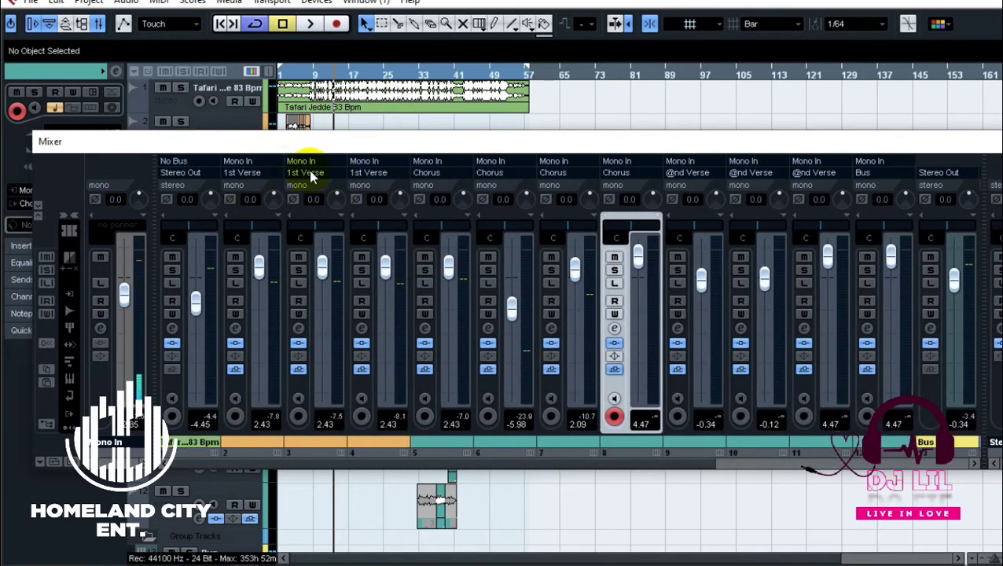
pyautogui.click(425, 181)
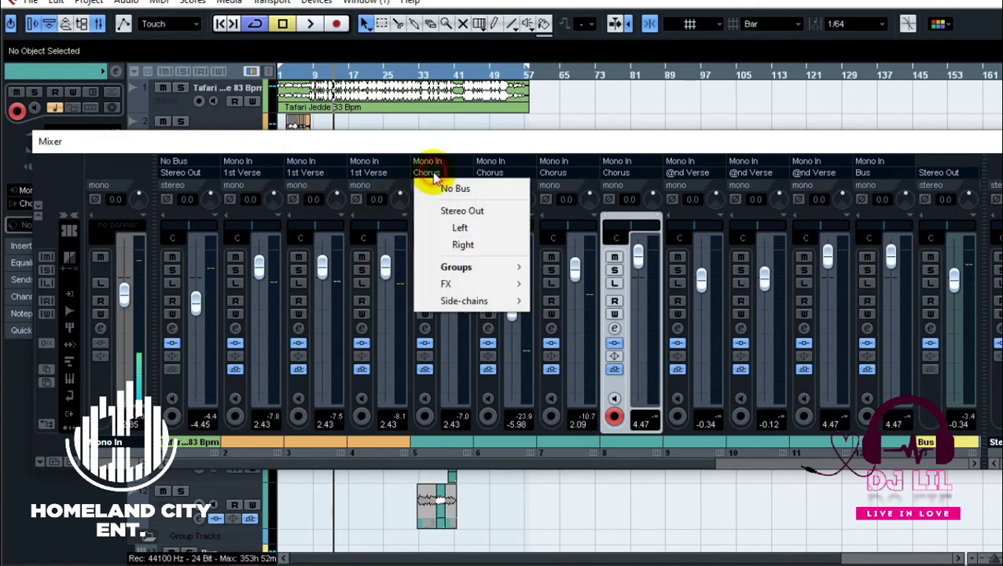
pyautogui.moveTo(510, 269)
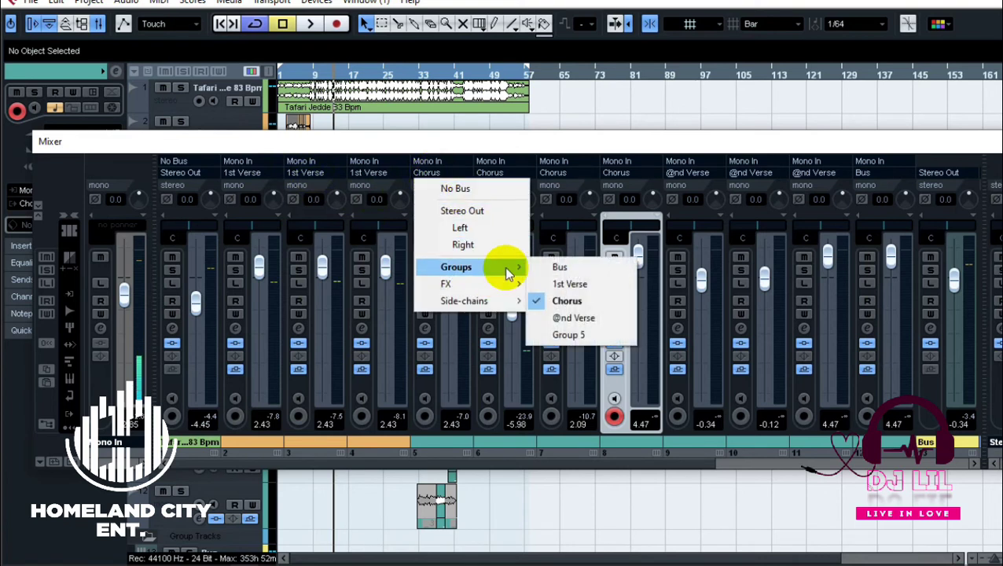
pyautogui.click(572, 284)
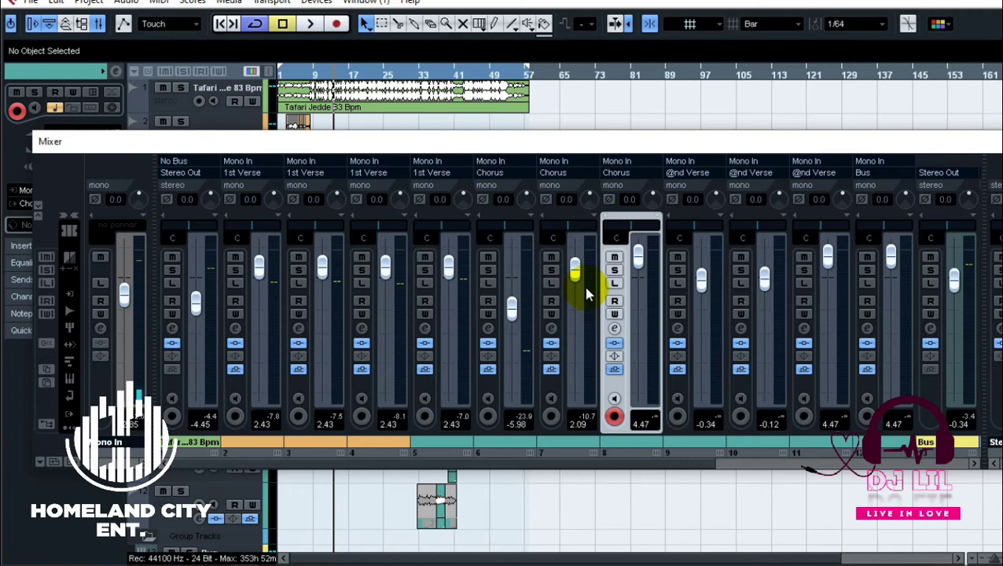
pyautogui.click(305, 78)
# Step: Play the song, then stop and settle the 1st Verse group fader at -1.38 dB
pyautogui.press('space')
pyautogui.click(704, 467)
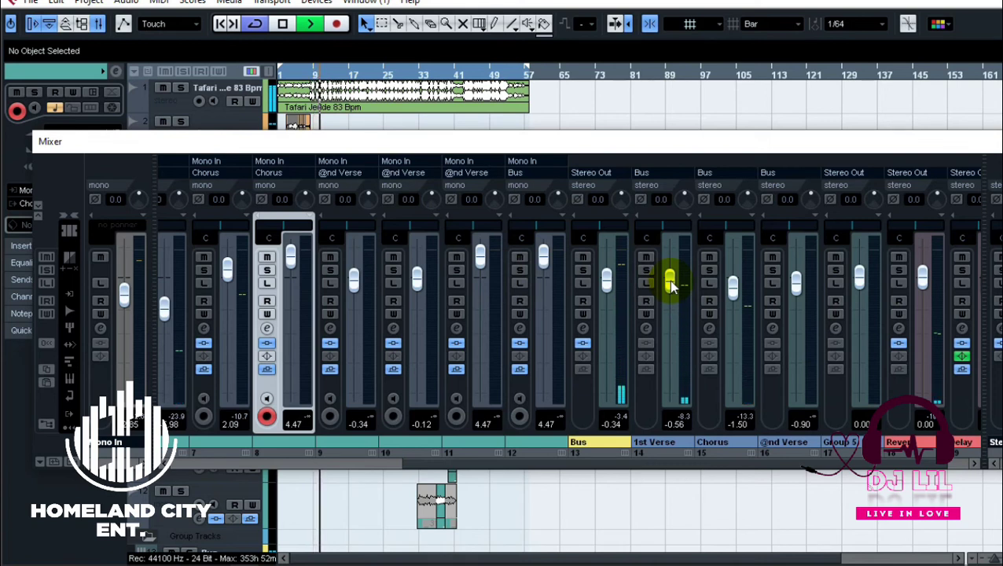
pyautogui.moveTo(670, 284)
pyautogui.mouseDown()
pyautogui.moveTo(668, 394)
pyautogui.moveTo(669, 282)
pyautogui.moveTo(682, 424)
pyautogui.moveTo(667, 347)
pyautogui.moveTo(673, 281)
pyautogui.mouseUp()
pyautogui.press('space')
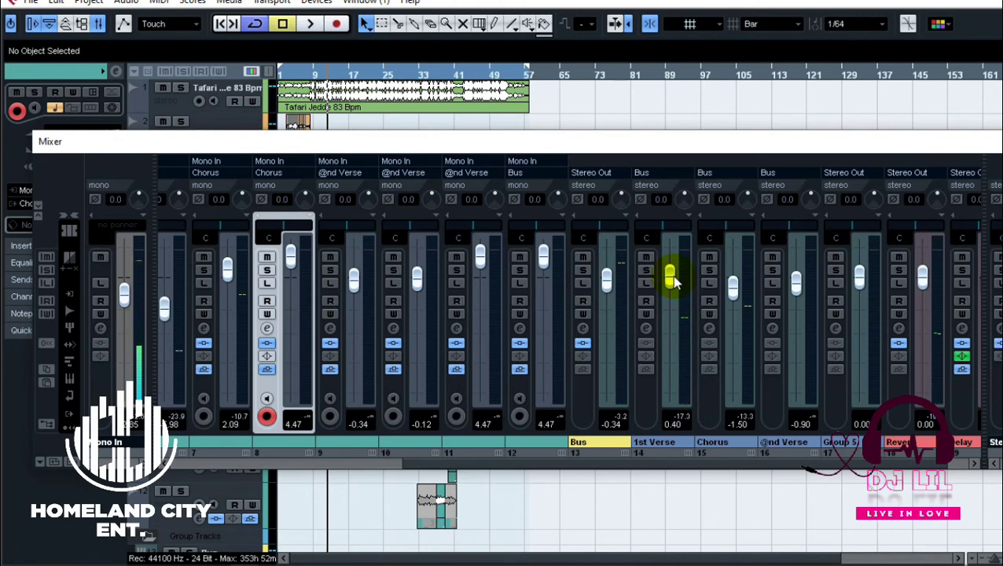
pyautogui.moveTo(672, 282)
pyautogui.mouseDown()
pyautogui.moveTo(667, 272)
pyautogui.moveTo(667, 283)
pyautogui.mouseUp()
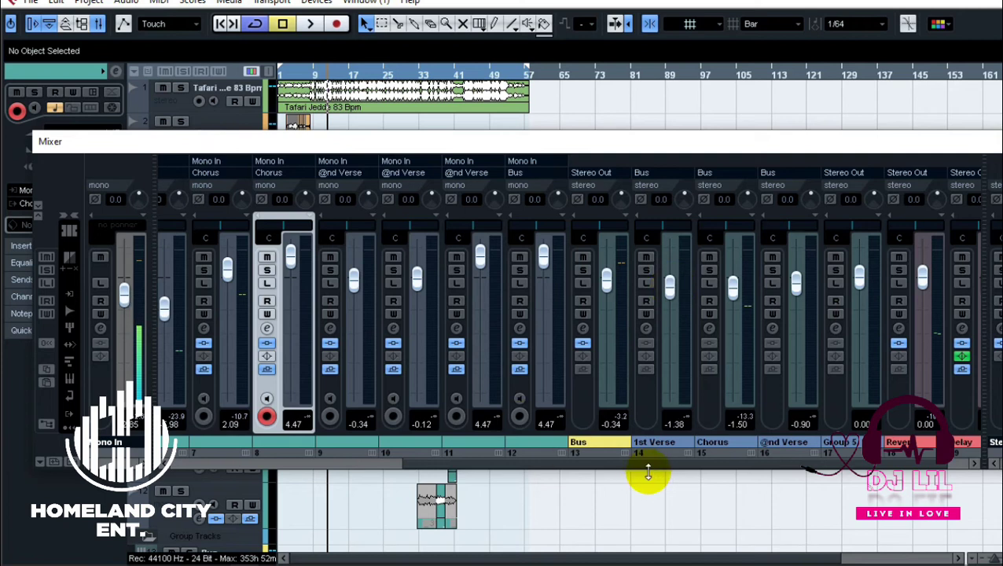
# Step: Lower the vocal channel faders for channels 2 through 5 to about 0 dB
pyautogui.hscroll(-5, 471, 452)
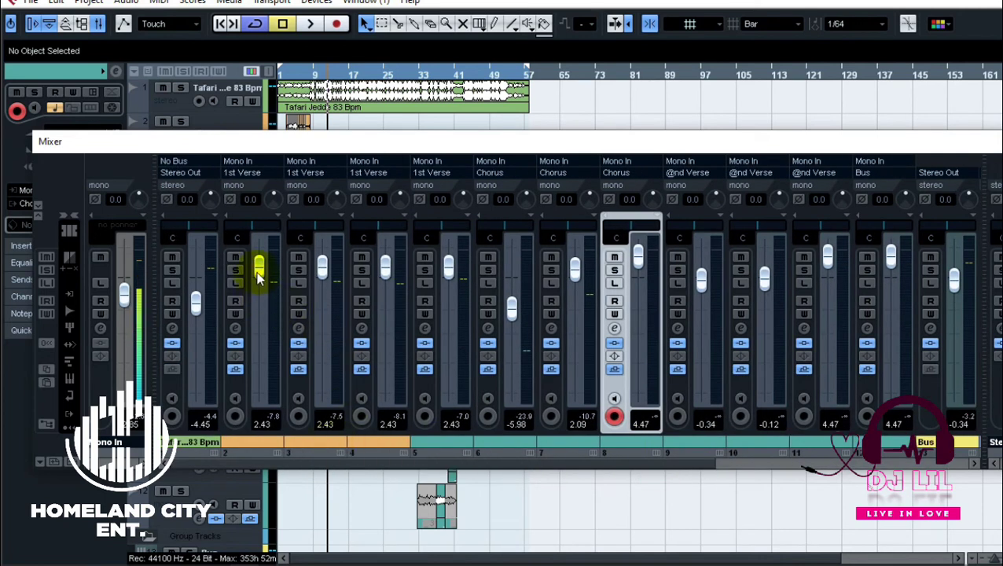
pyautogui.moveTo(262, 269); pyautogui.dragTo(261, 278)
pyautogui.moveTo(323, 271); pyautogui.dragTo(322, 278)
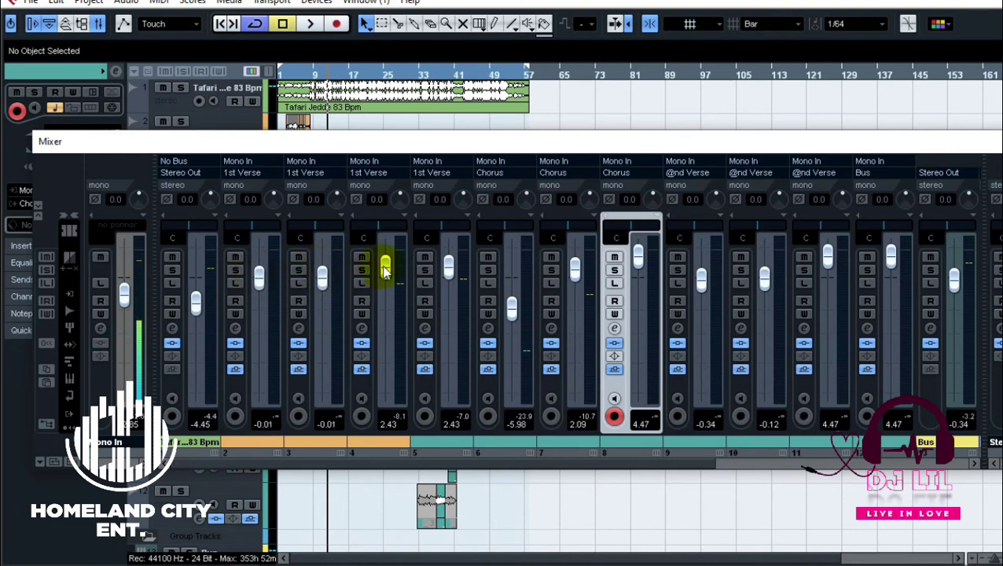
pyautogui.moveTo(385, 265); pyautogui.dragTo(454, 289)
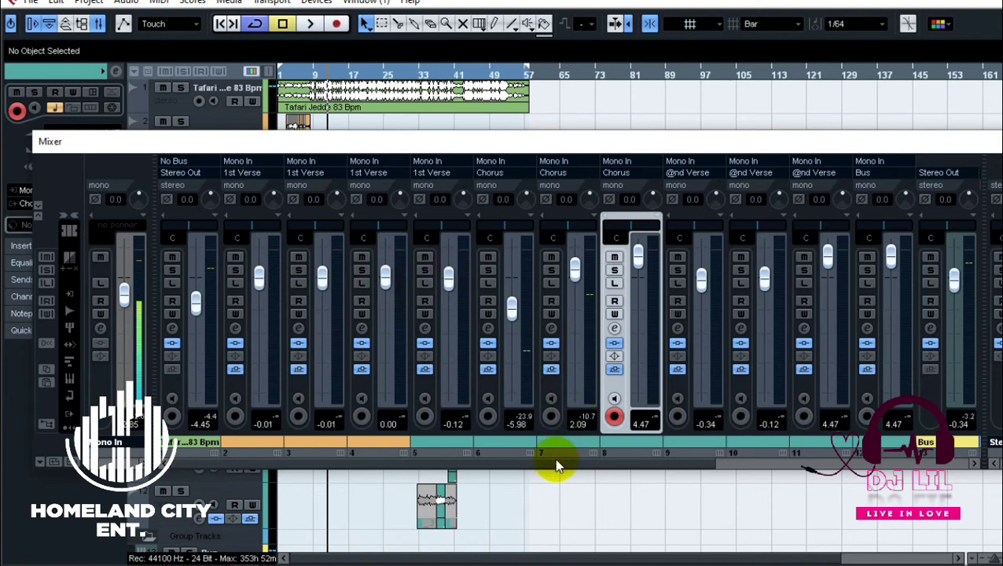
pyautogui.moveTo(604, 461); pyautogui.dragTo(756, 476)
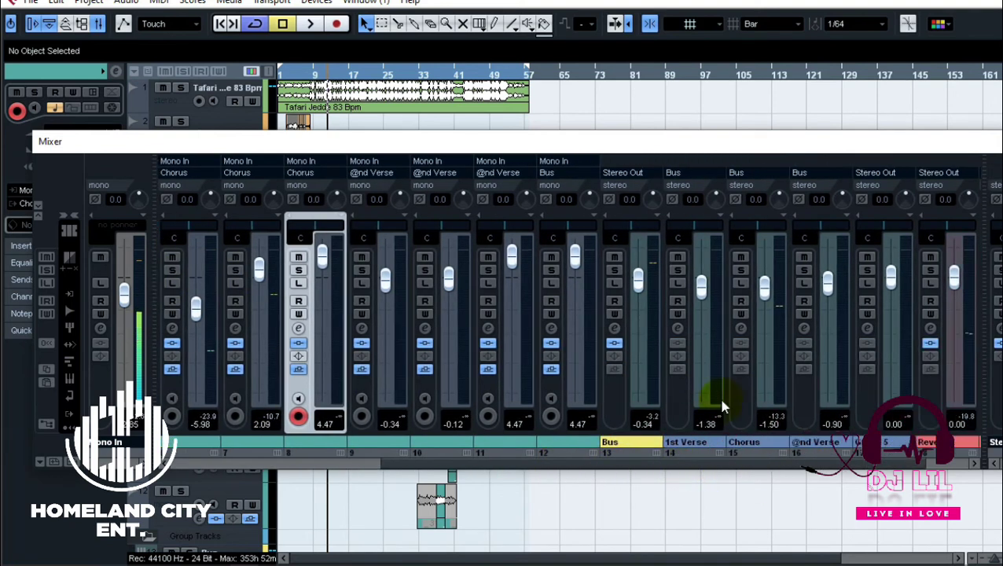
pyautogui.click(706, 288)
pyautogui.moveTo(701, 285)
pyautogui.mouseDown()
pyautogui.moveTo(700, 362)
pyautogui.moveTo(701, 289)
pyautogui.mouseUp()
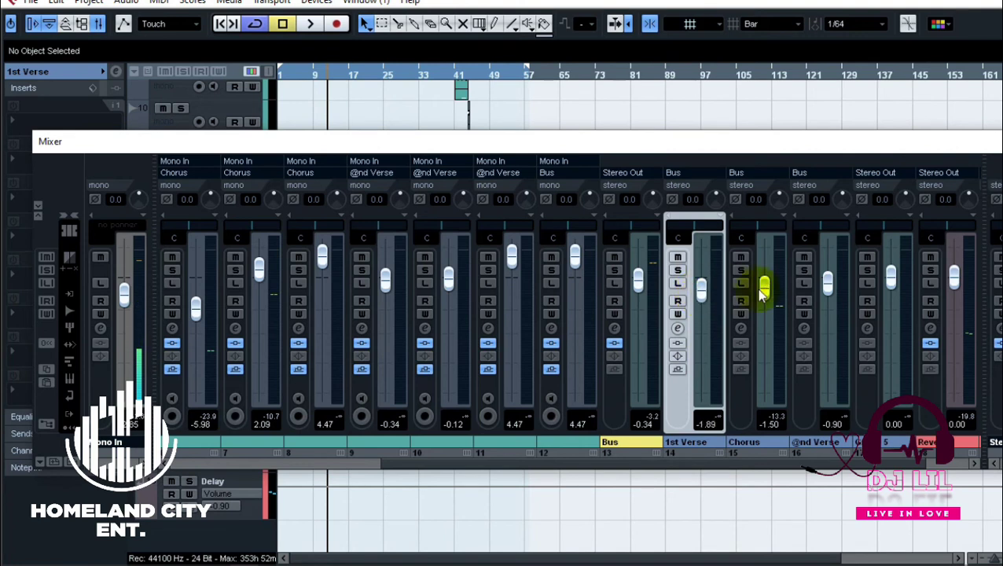
pyautogui.moveTo(760, 293)
pyautogui.mouseDown()
pyautogui.moveTo(766, 287)
pyautogui.moveTo(770, 329)
pyautogui.moveTo(763, 286)
pyautogui.mouseUp()
pyautogui.moveTo(826, 282)
pyautogui.mouseDown()
pyautogui.moveTo(825, 330)
pyautogui.moveTo(827, 292)
pyautogui.mouseUp()
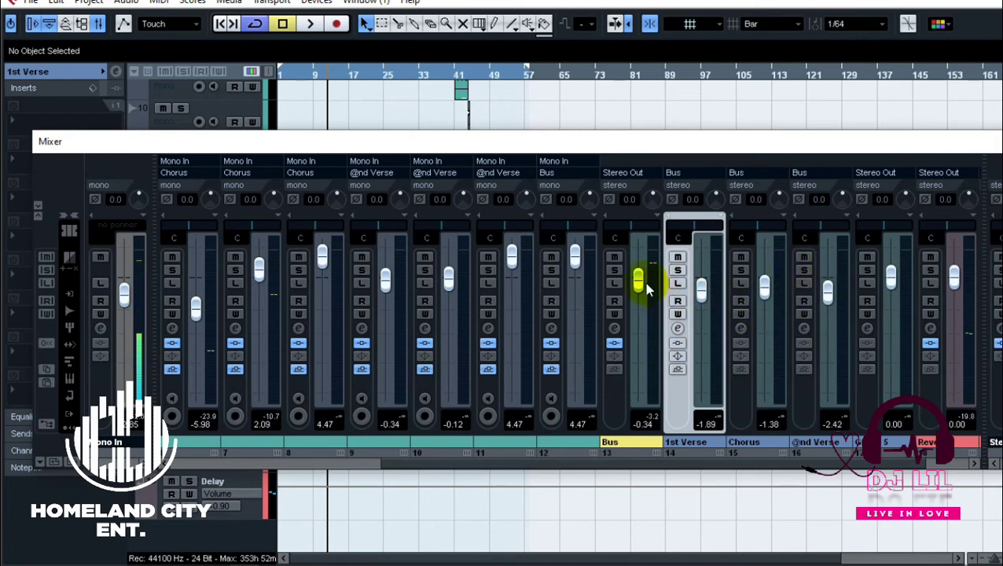
# Step: Pull the Bus group channel fader down to -0.67 dB
pyautogui.moveTo(646, 284)
pyautogui.mouseDown()
pyautogui.moveTo(638, 360)
pyautogui.moveTo(638, 285)
pyautogui.mouseUp()
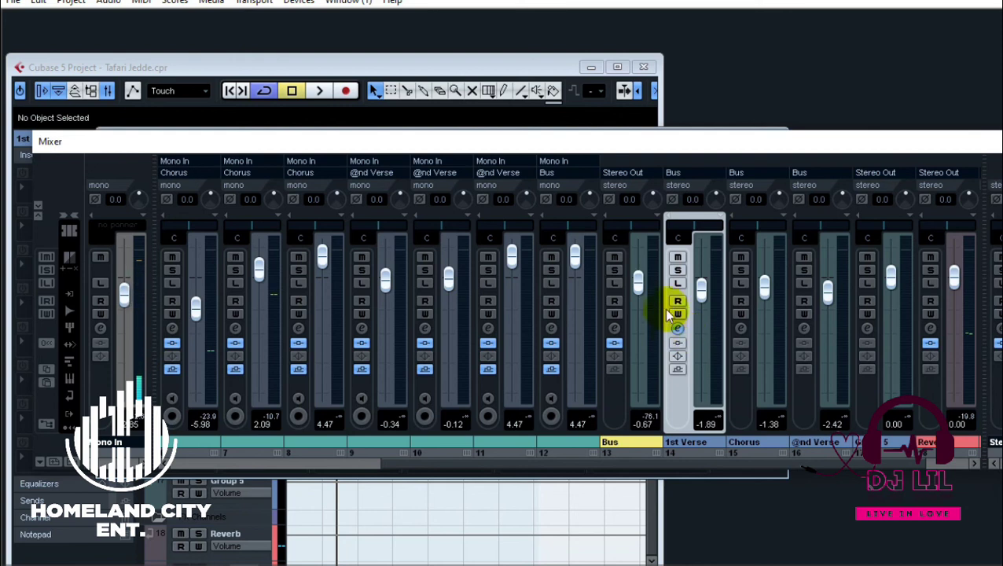
# Step: Maximise the project window, lower the Mixer, and play from bar 25 to around bar 29
pyautogui.click(618, 68)
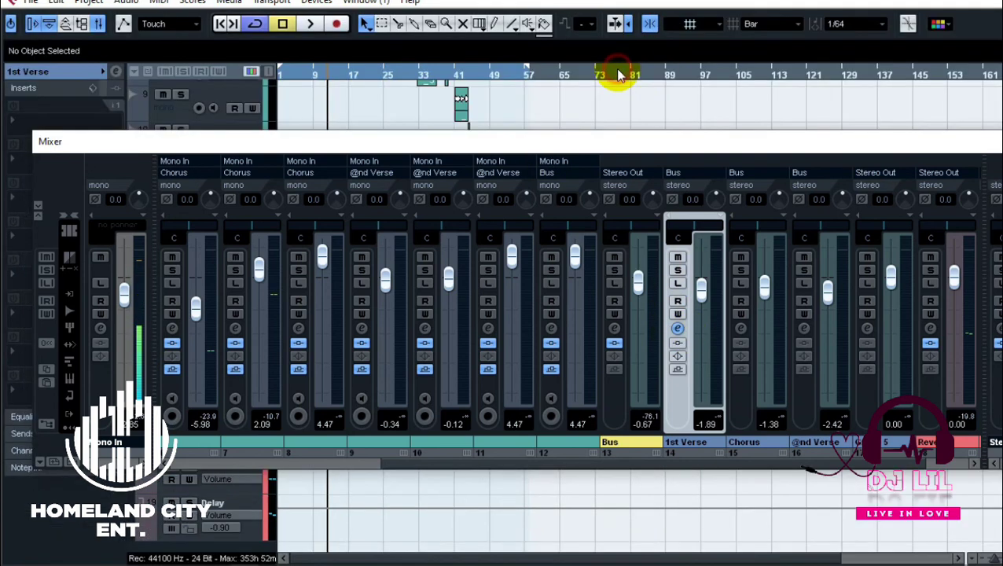
pyautogui.moveTo(810, 139); pyautogui.dragTo(783, 227)
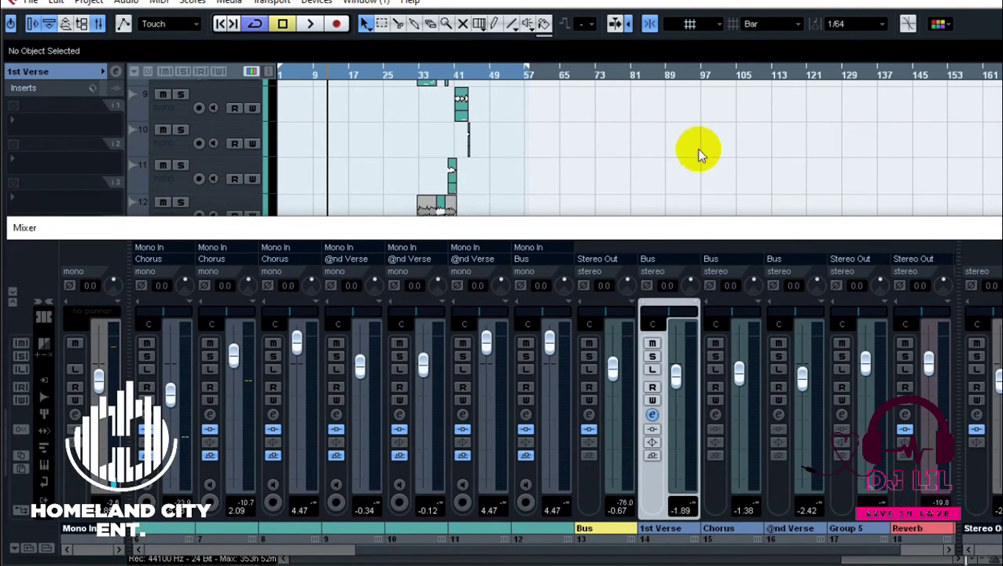
pyautogui.click(401, 75)
pyautogui.press('space')
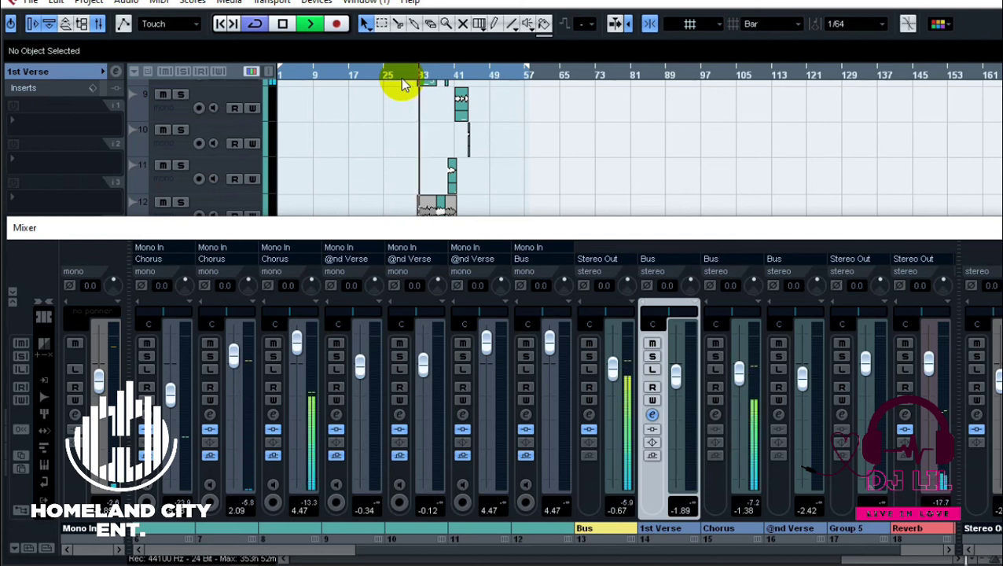
pyautogui.press('space')
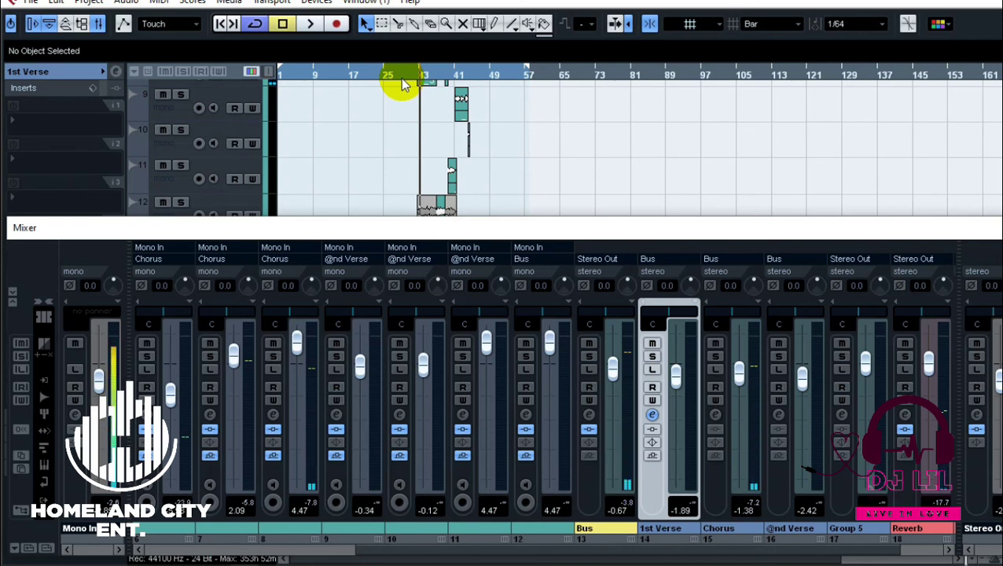